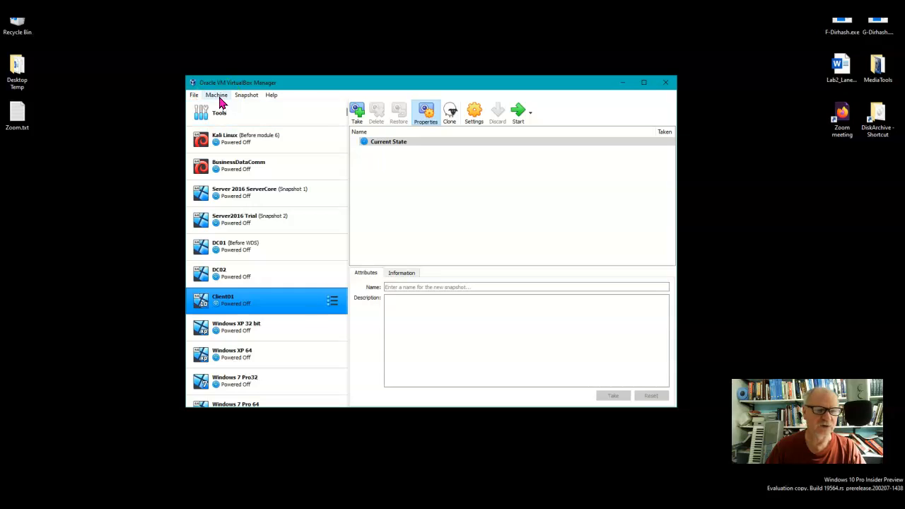
Begin creating a new virtual machine named "Windows 10 Pro 64 Trial"
left_click(218, 96)
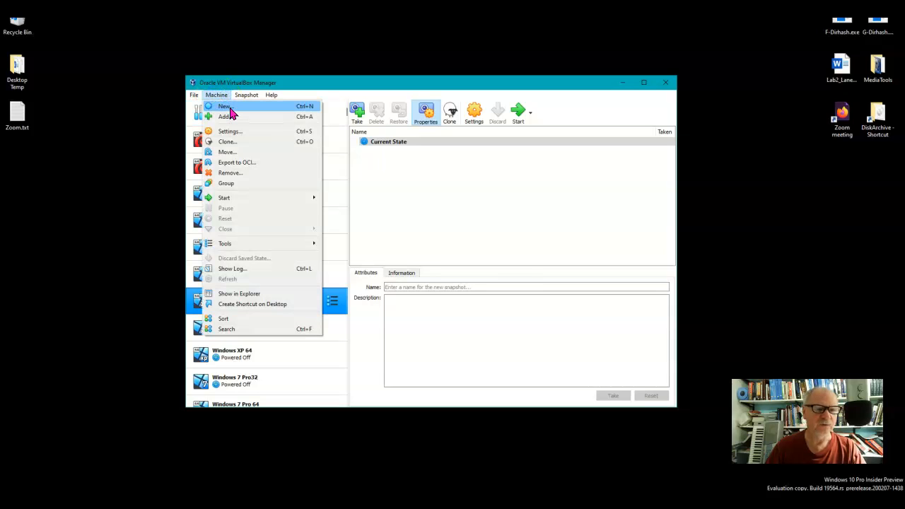
left_click(224, 106)
left_click(404, 252)
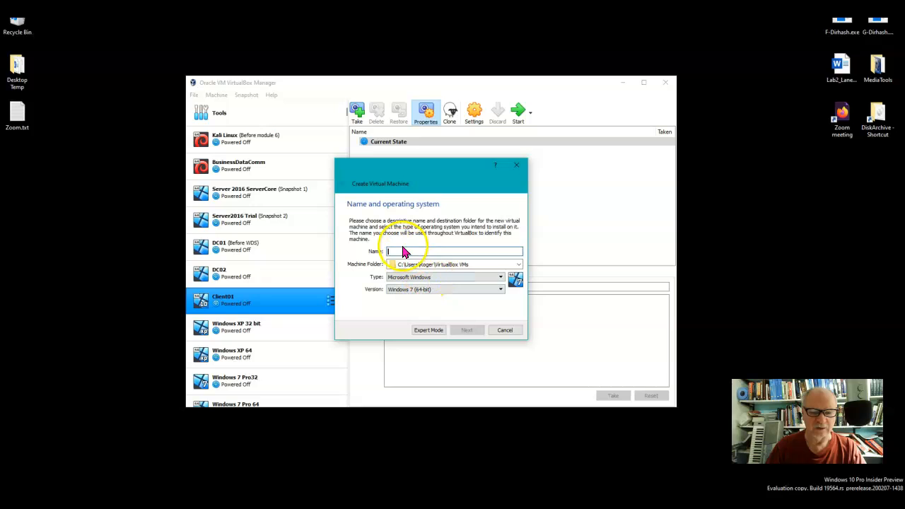
type("Windows 10 Pro 64 Trial")
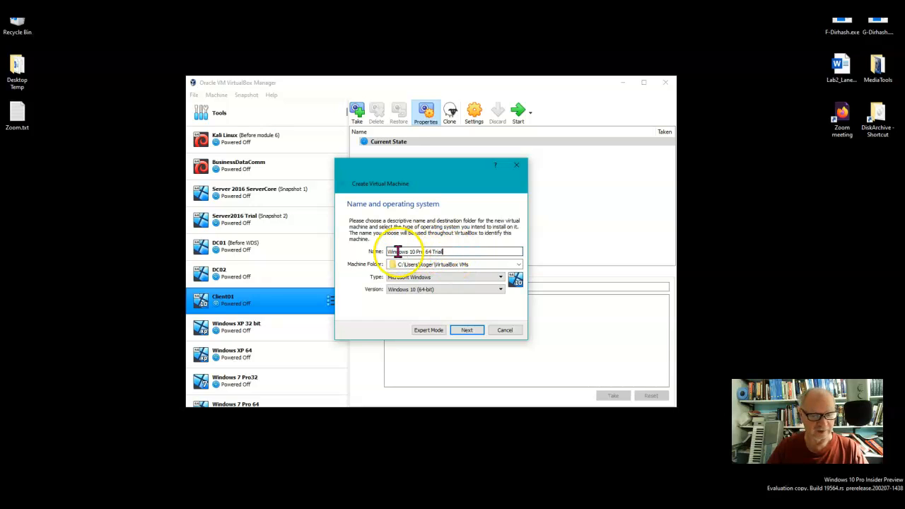
type("6")
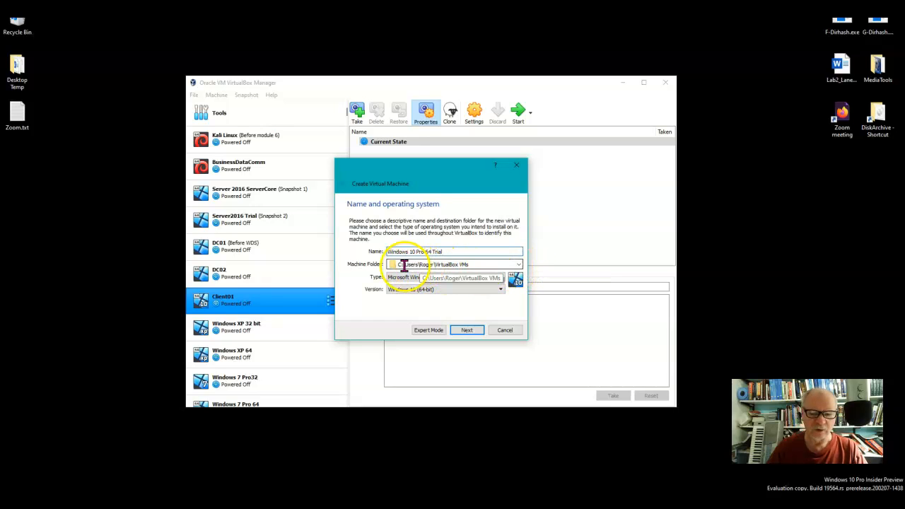
Set the machine folder to D:\Documents\Virtual Machines\Masters\VirtualBox and accept Windows 10 (64-bit) as the system version
left_click(518, 265)
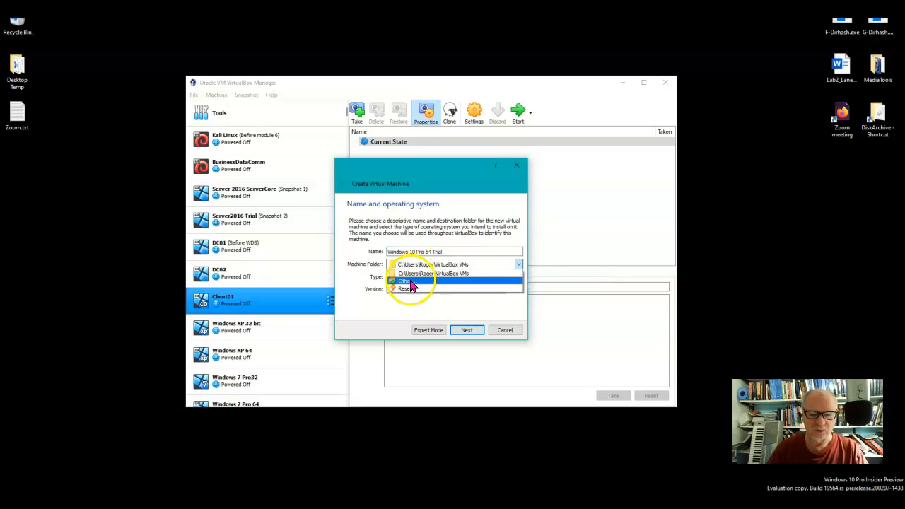
left_click(410, 283)
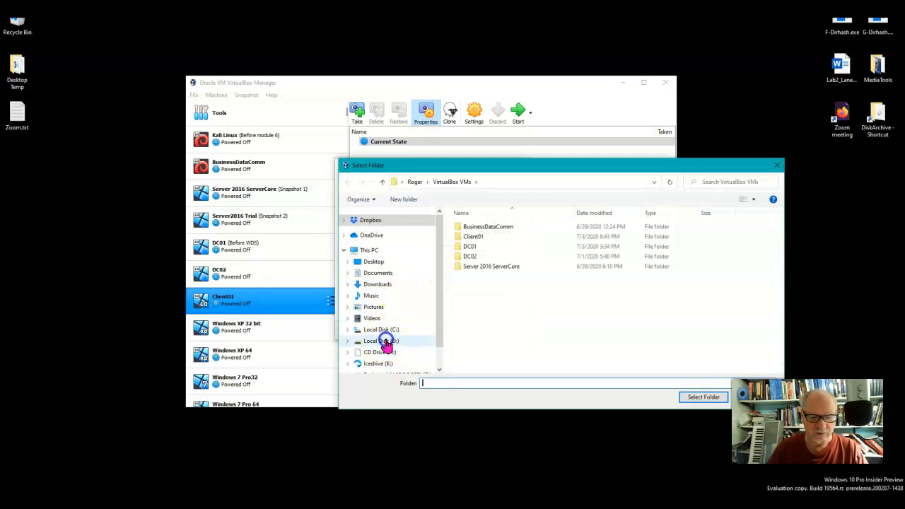
left_click(386, 343)
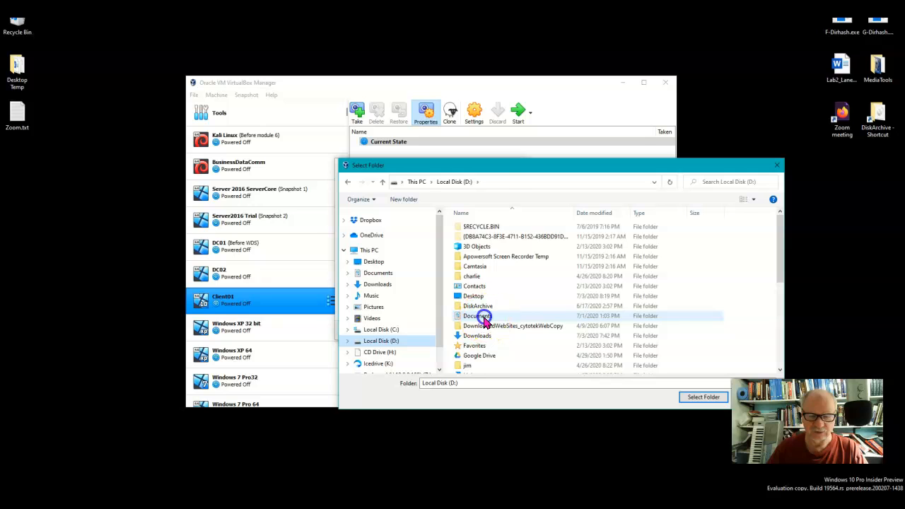
double_click(485, 320)
left_click_drag(781, 236, 789, 368)
double_click(510, 266)
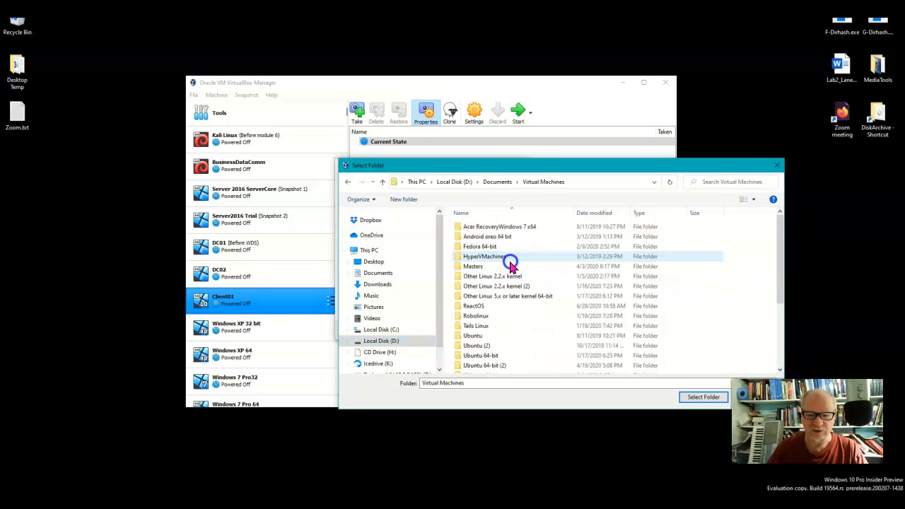
double_click(476, 266)
double_click(487, 228)
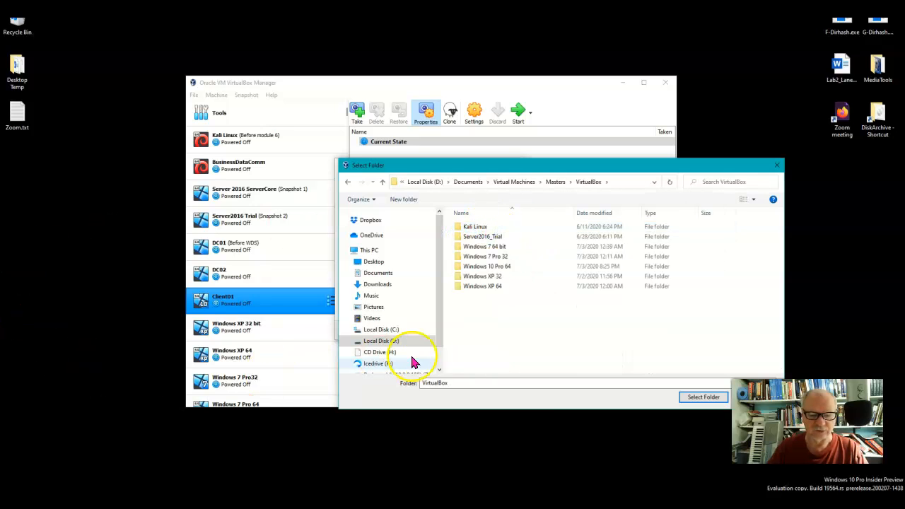
left_click(700, 398)
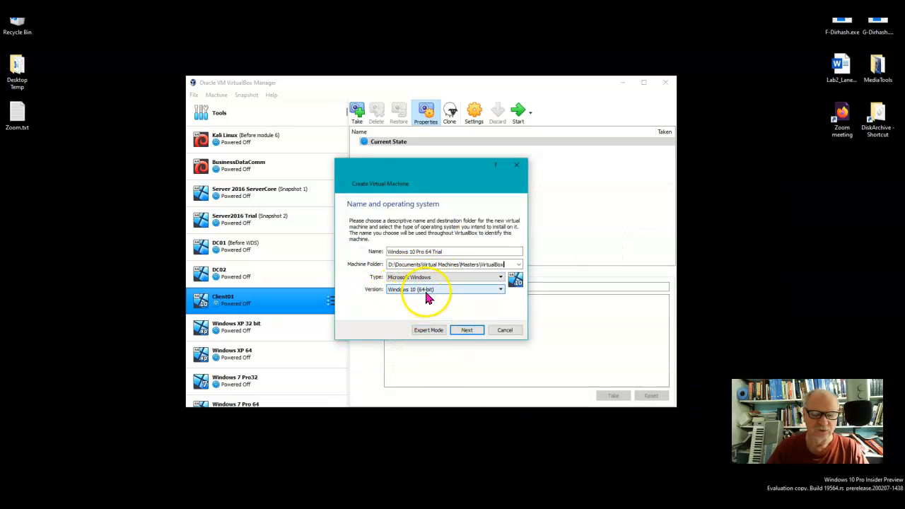
left_click(481, 331)
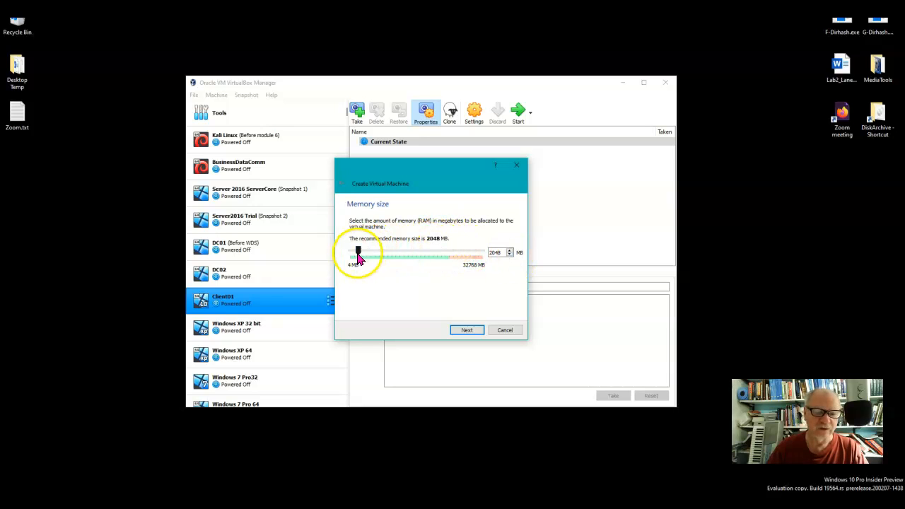
Allocate 3280 MB of memory to the new virtual machine
left_click_drag(360, 251, 364, 256)
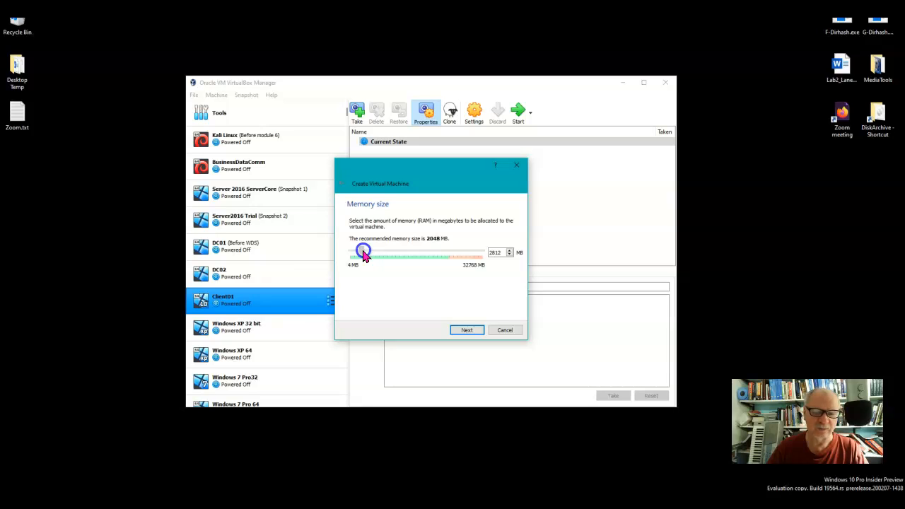
left_click_drag(363, 256, 366, 256)
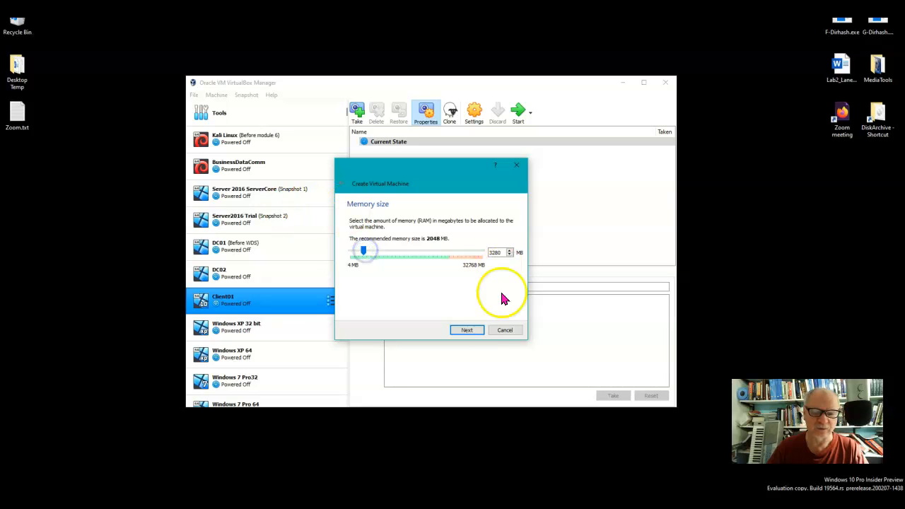
left_click(478, 334)
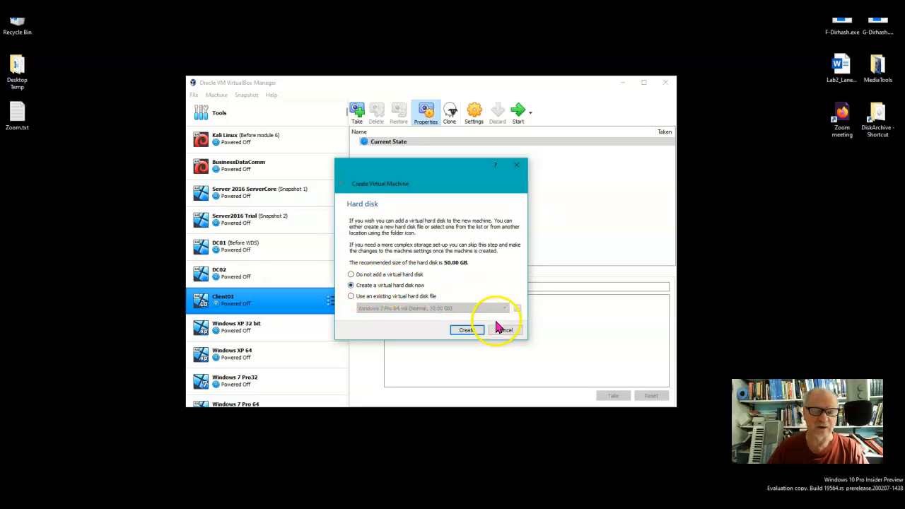
Create a new dynamically allocated 50 GB virtual hard disk in VDI format at the default file location
left_click(472, 331)
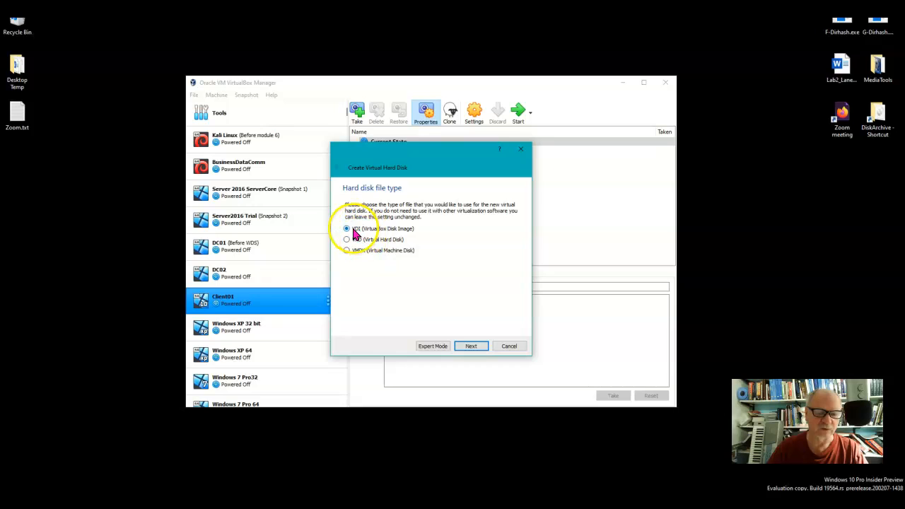
left_click(472, 346)
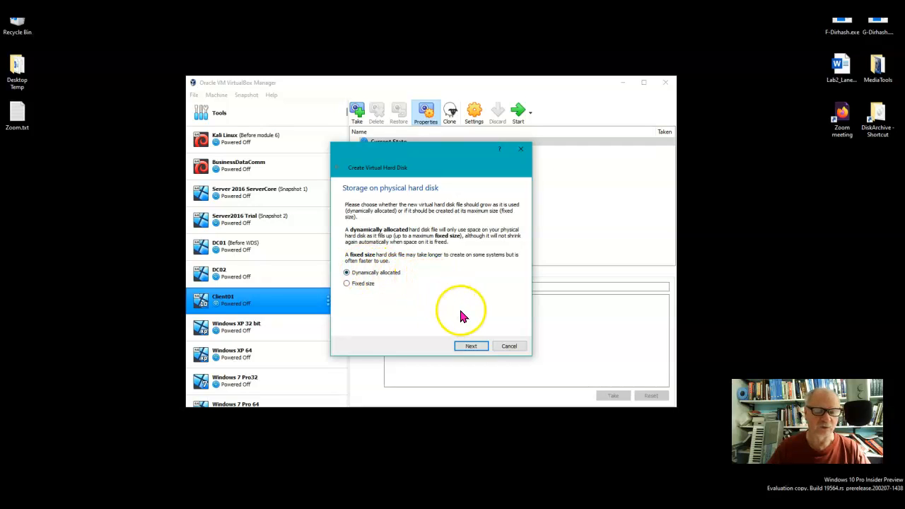
left_click(472, 346)
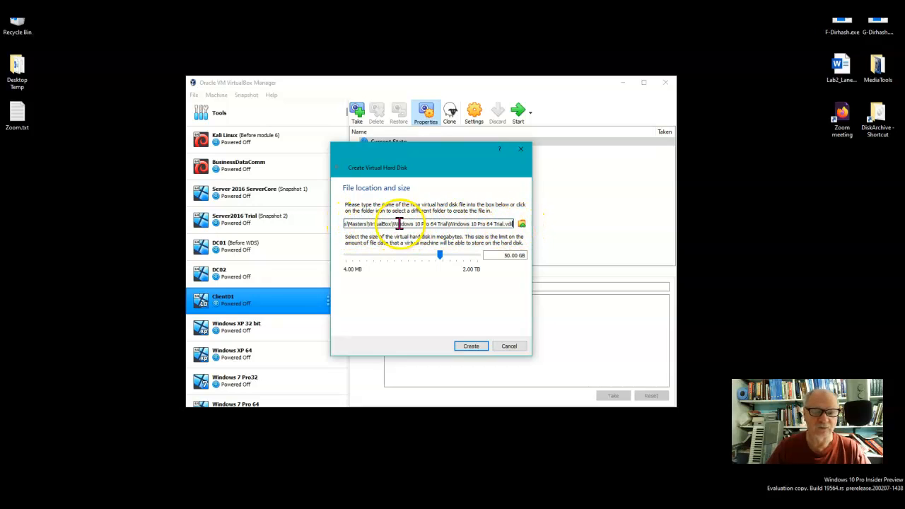
left_click_drag(448, 223, 392, 224)
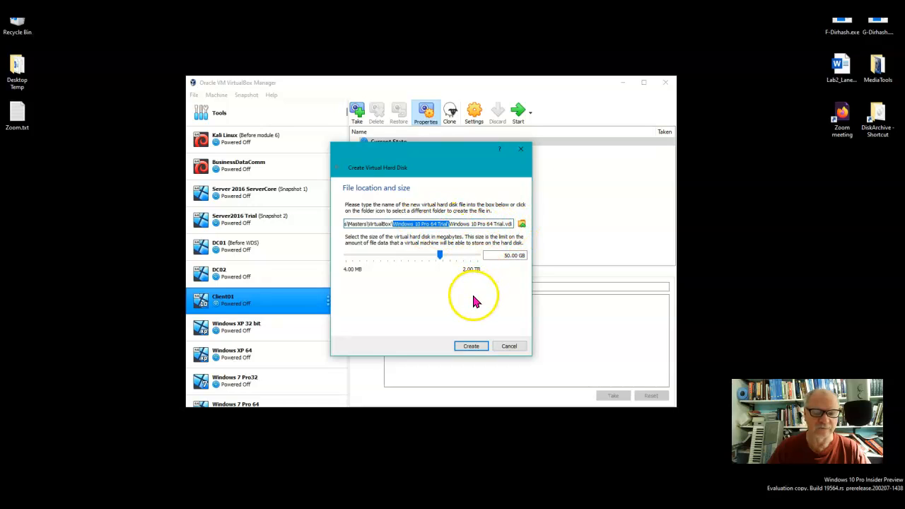
left_click(482, 346)
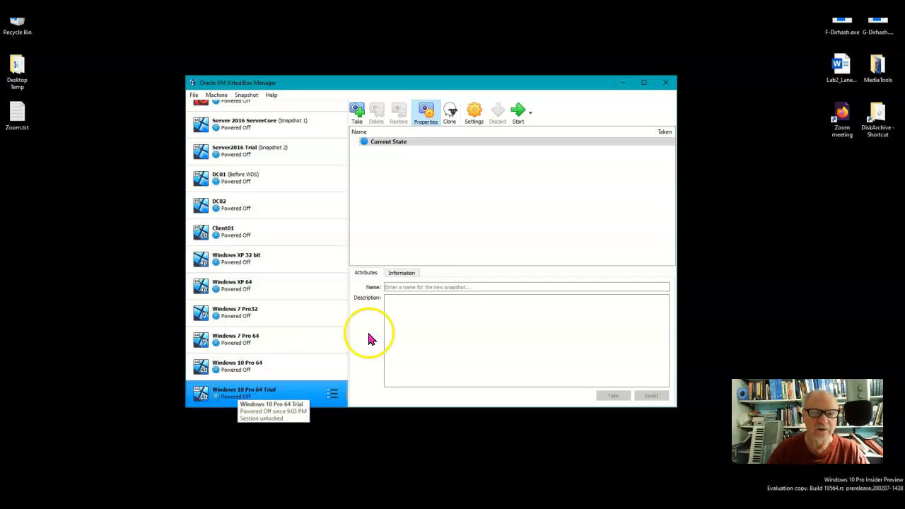
Assign 2 processors to the Windows 10 Pro 64 Trial machine in its system settings
left_click(478, 114)
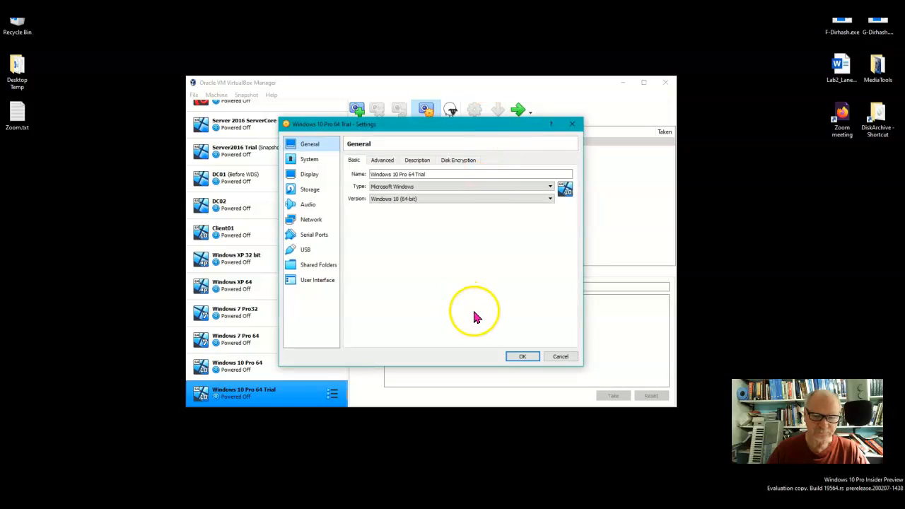
left_click_drag(495, 125, 504, 144)
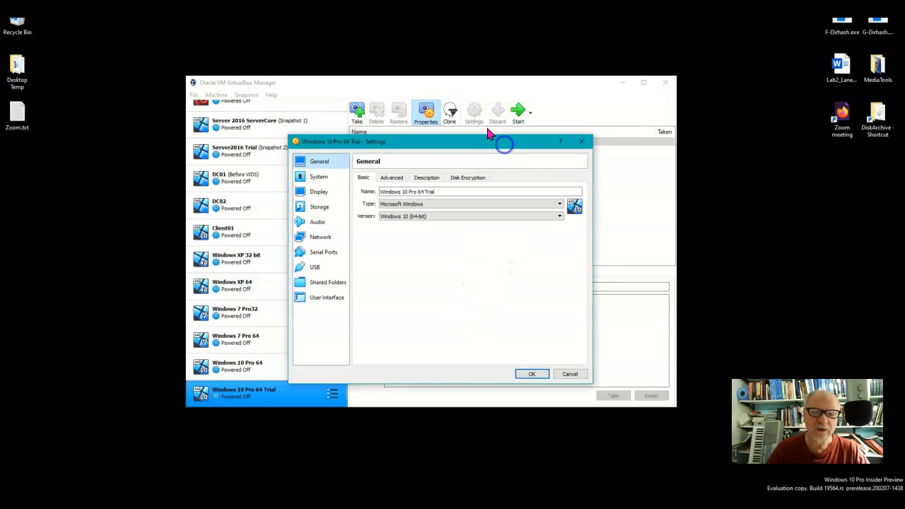
left_click(315, 178)
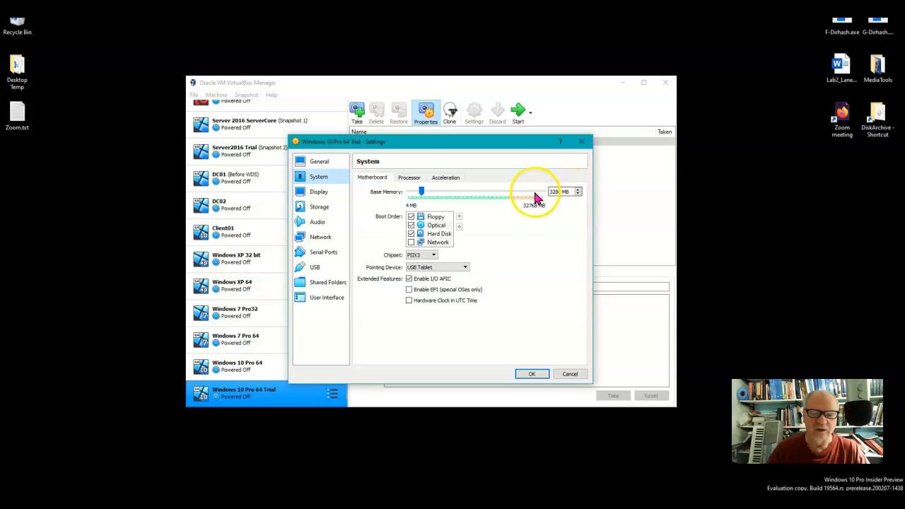
left_click(410, 178)
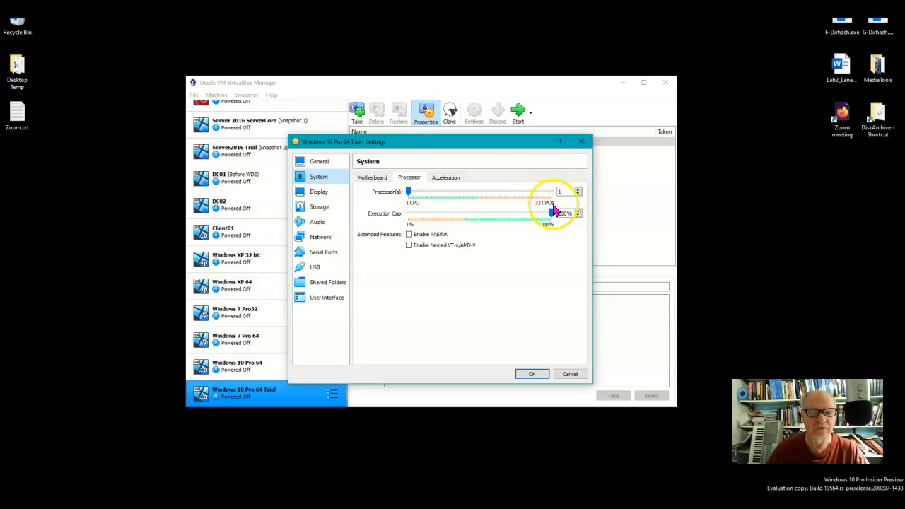
left_click(578, 189)
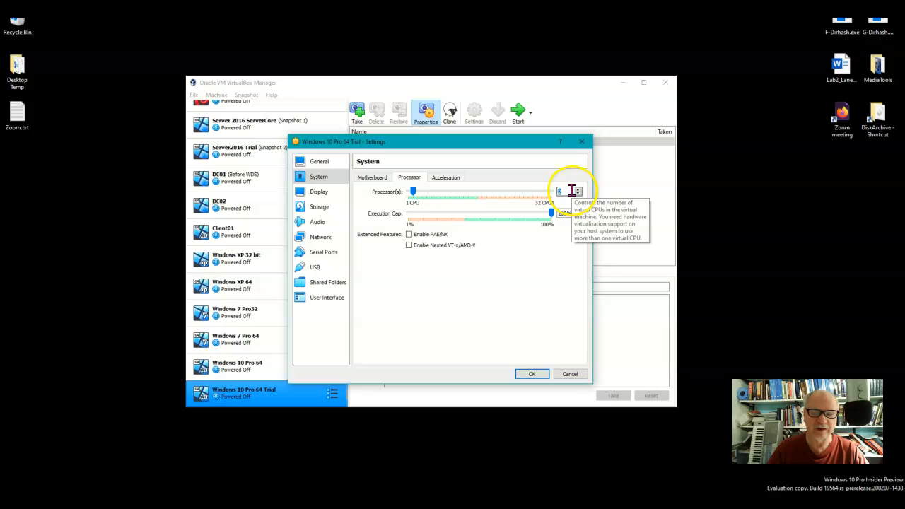
left_click(416, 194)
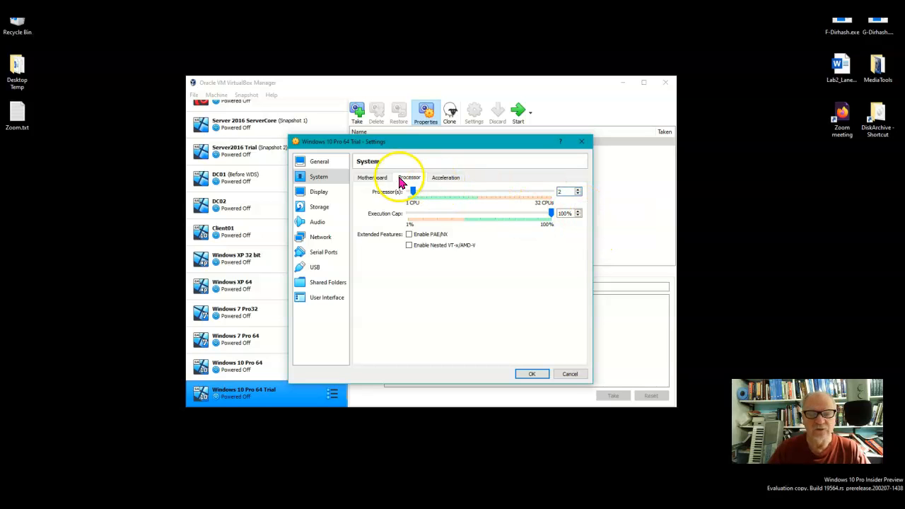
left_click(540, 373)
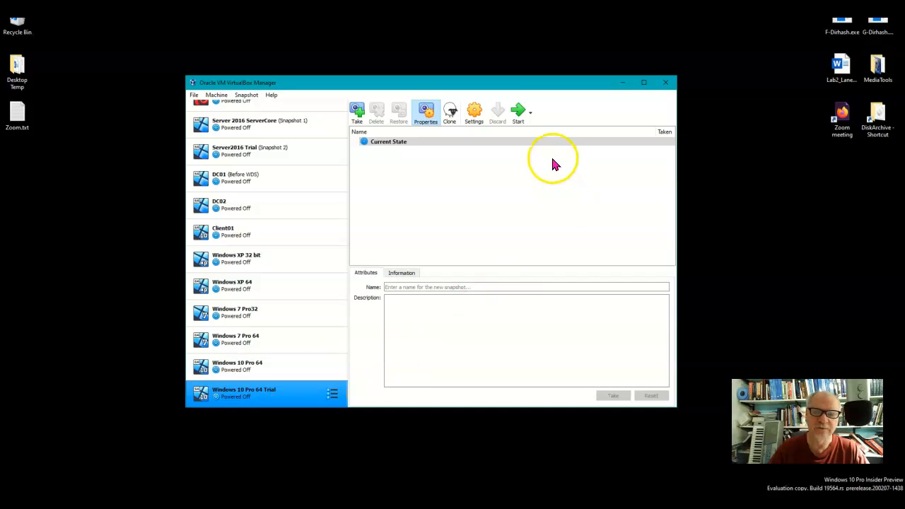
Start the Windows 10 Pro 64 Trial machine with Windows10_Pro_2004.iso as its start-up disk
left_click(517, 111)
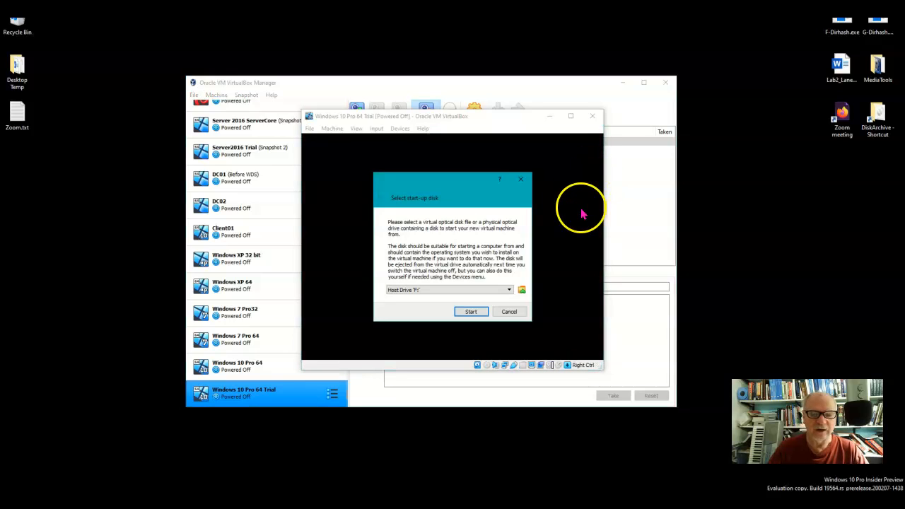
left_click(522, 291)
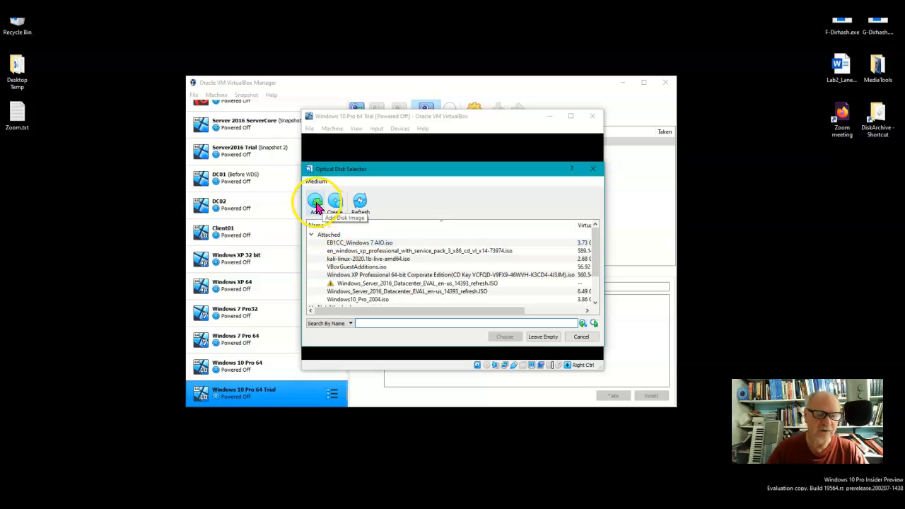
left_click(315, 203)
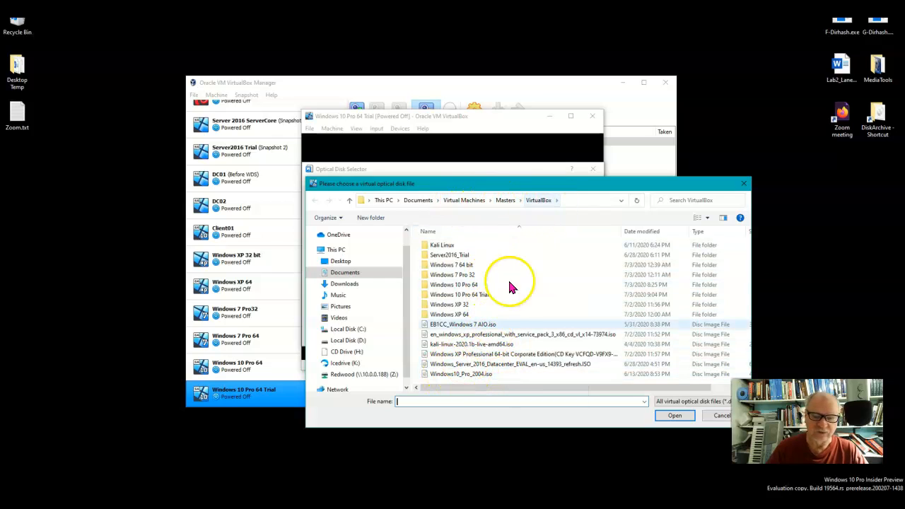
left_click(468, 374)
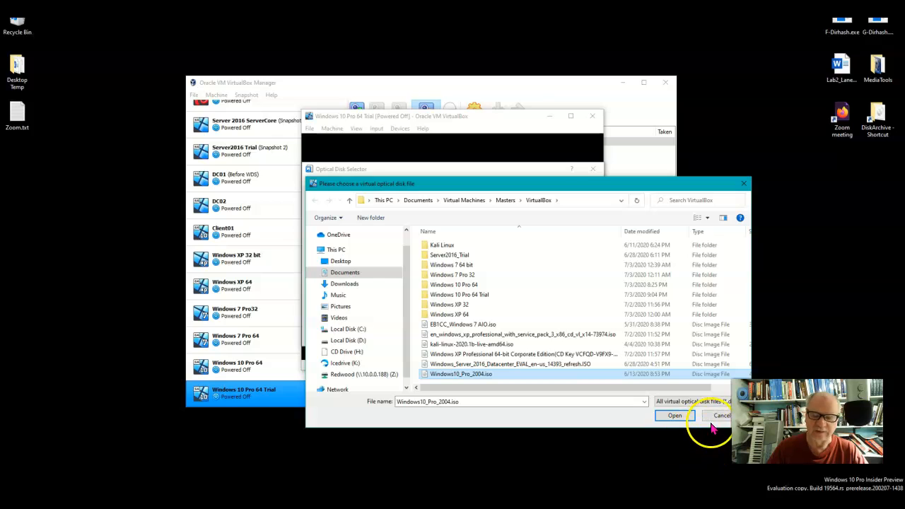
left_click(677, 416)
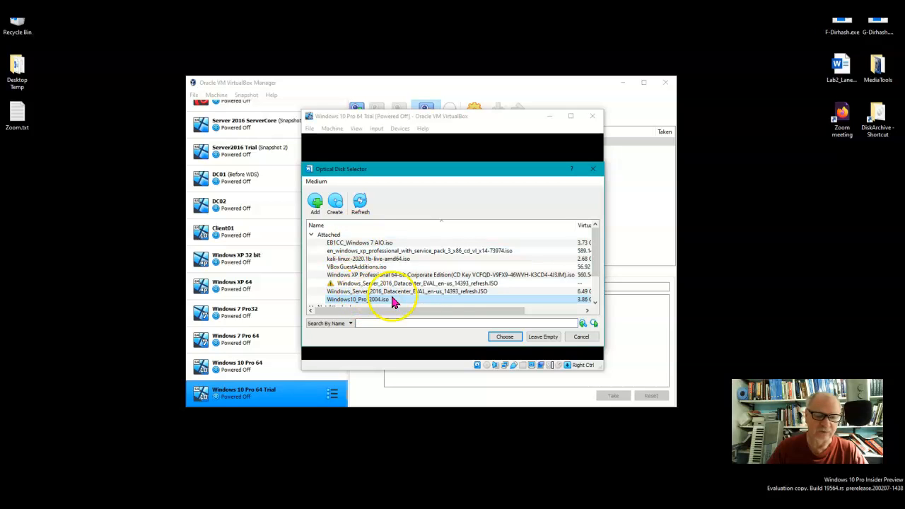
left_click(507, 336)
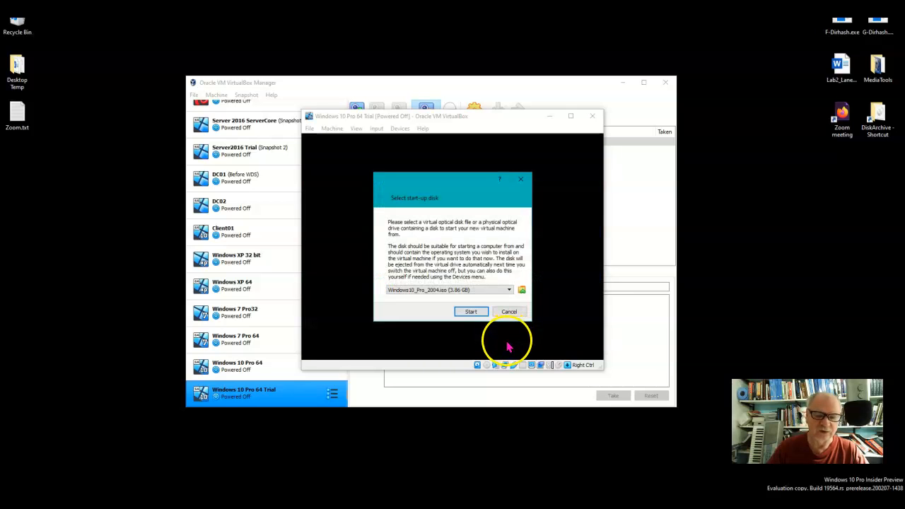
left_click(468, 315)
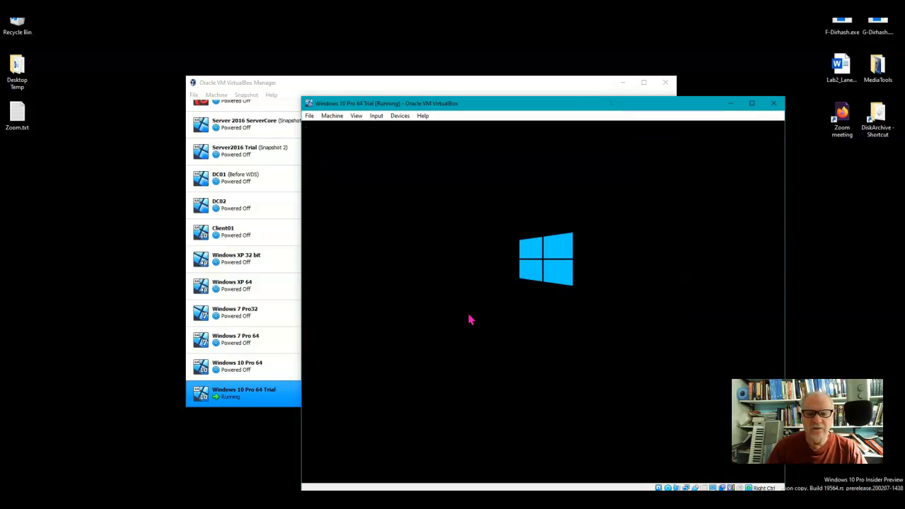
Accept English (United States) for language and formats and the US keyboard in Windows Setup
left_click_drag(610, 103, 572, 81)
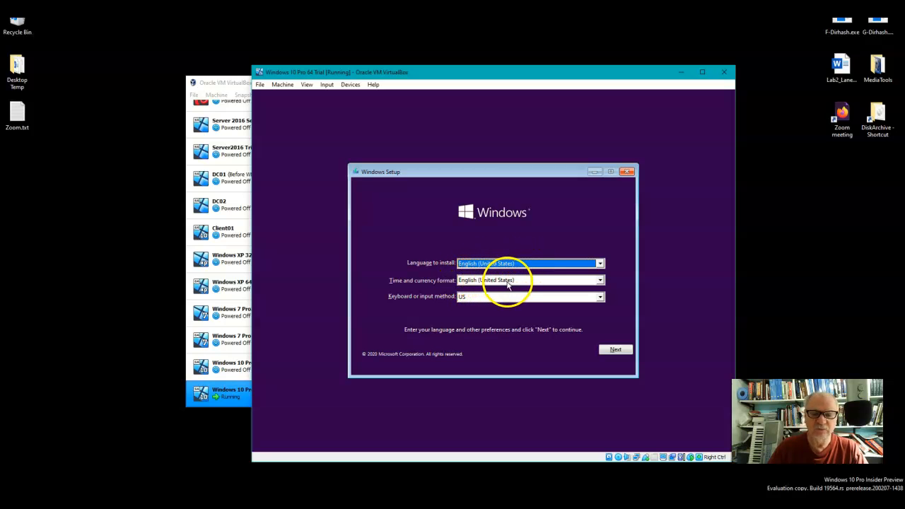
left_click(605, 349)
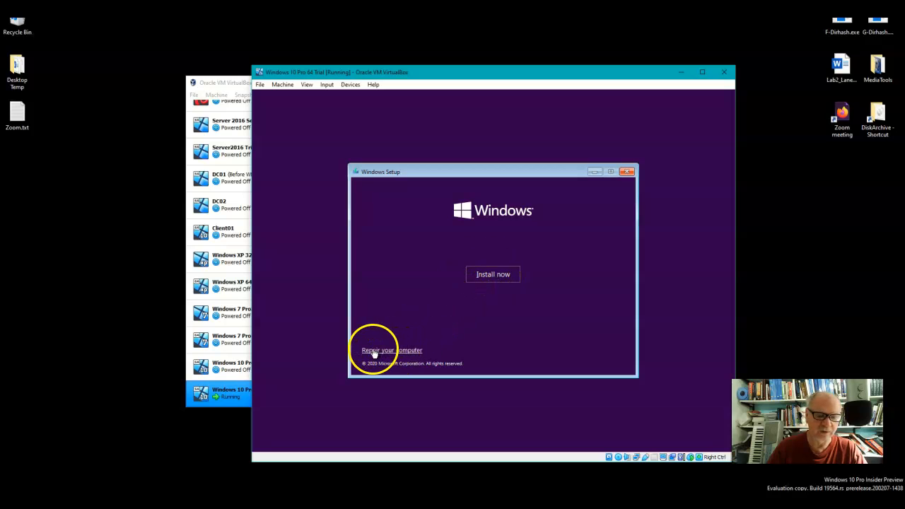
Start the Windows installation without a product key and choose the Windows 10 Pro edition
left_click(484, 275)
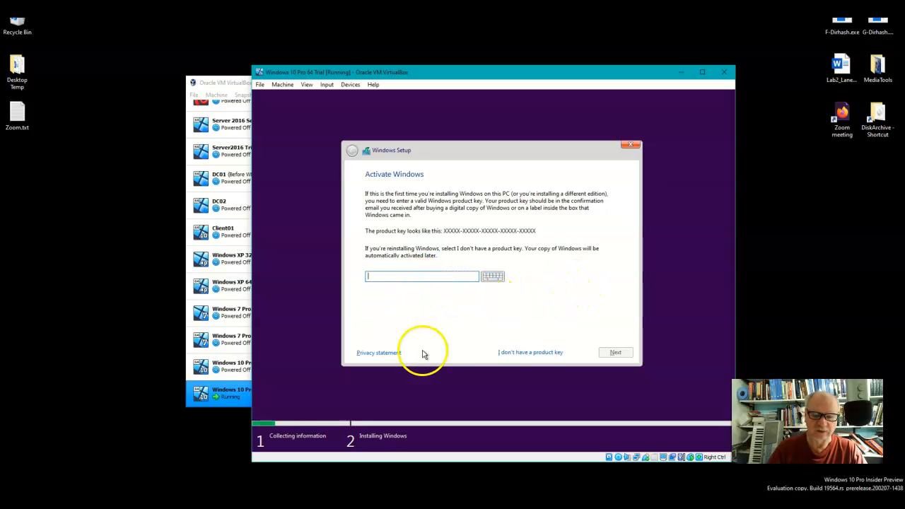
left_click(537, 354)
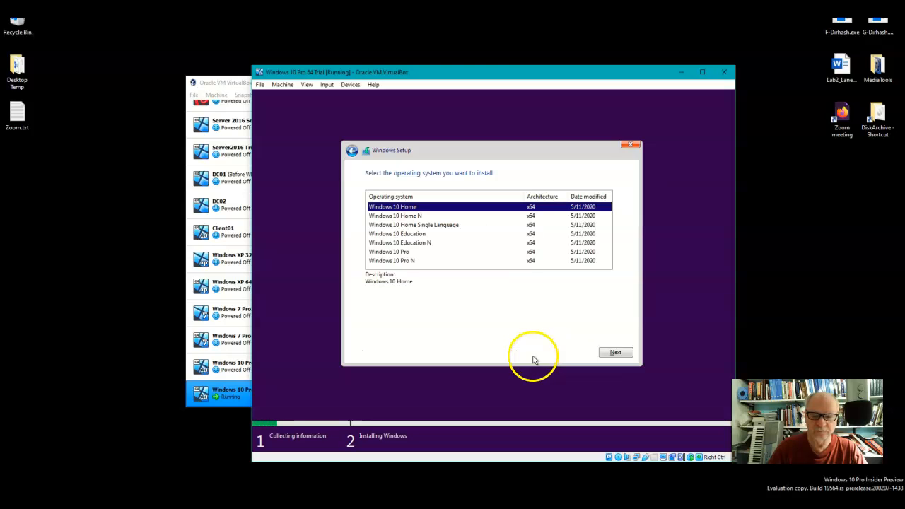
left_click(395, 254)
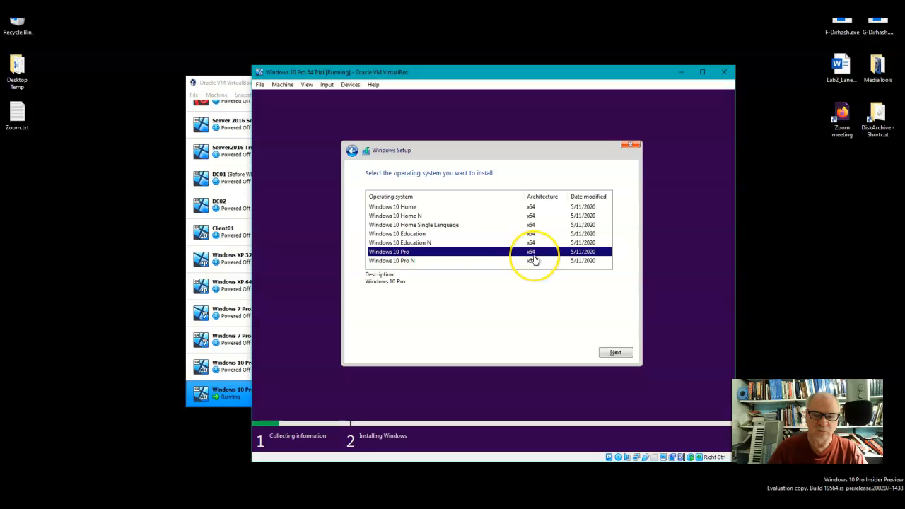
left_click(616, 353)
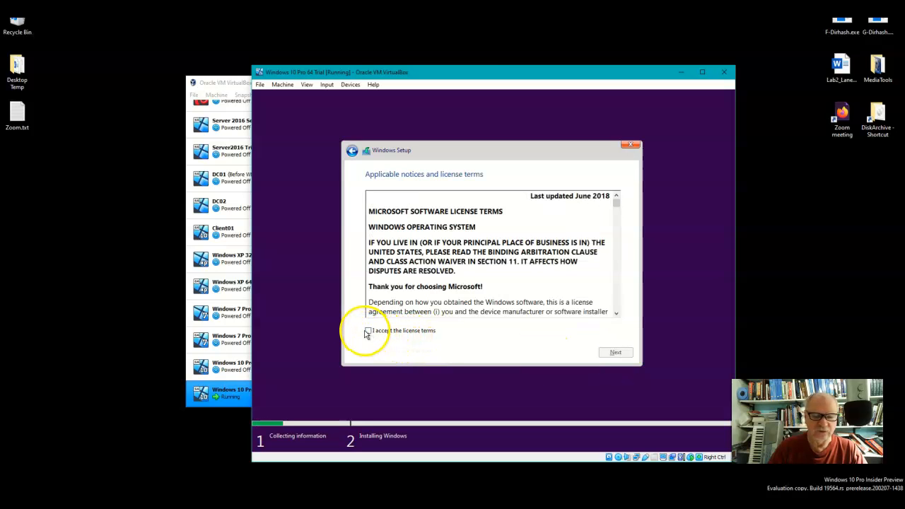
Accept the license terms and start a custom Windows-only installation on Drive 0 Unallocated Space
left_click(368, 331)
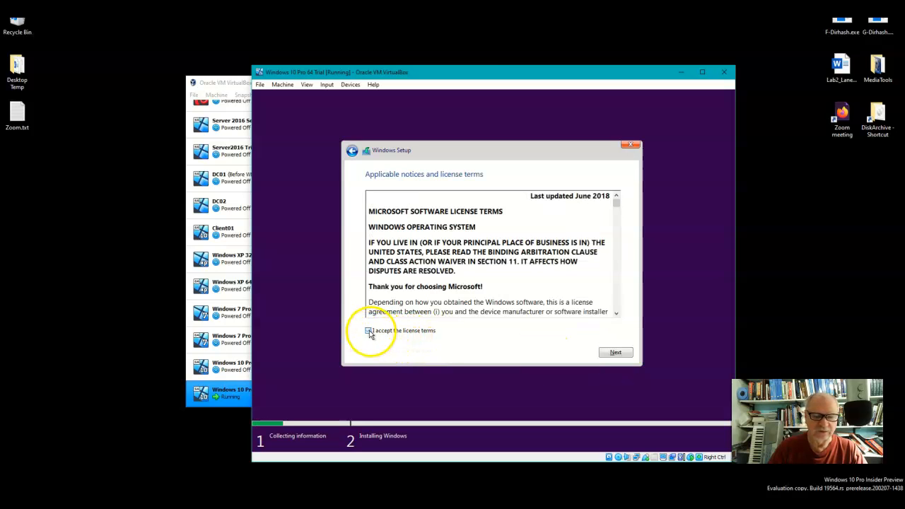
left_click(614, 354)
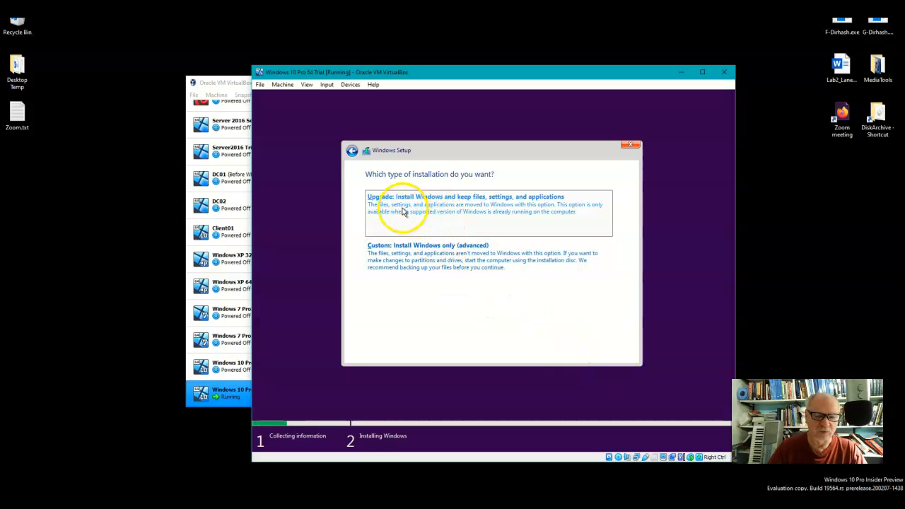
left_click(446, 256)
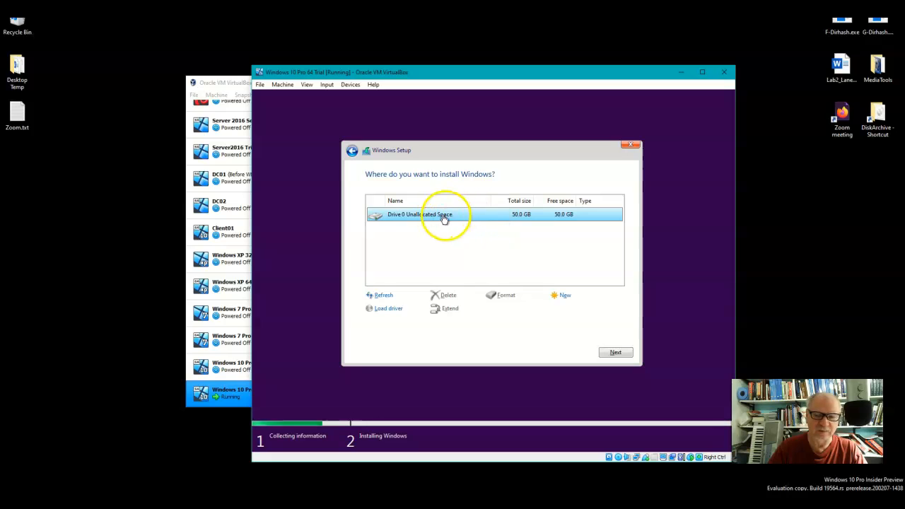
left_click(615, 352)
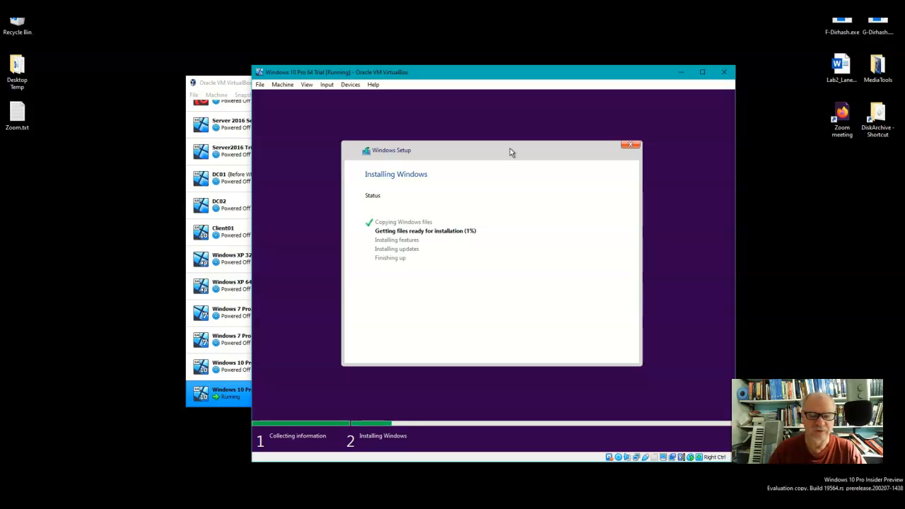
left_click(607, 326)
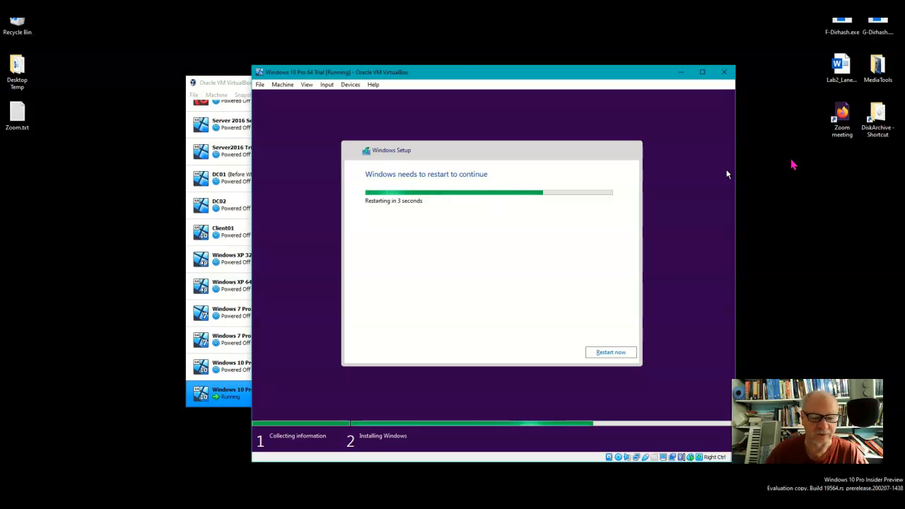
Attach network Adapter 1 to NAT in the settings of the running Windows 10 Pro 64 Trial machine
left_click(448, 96)
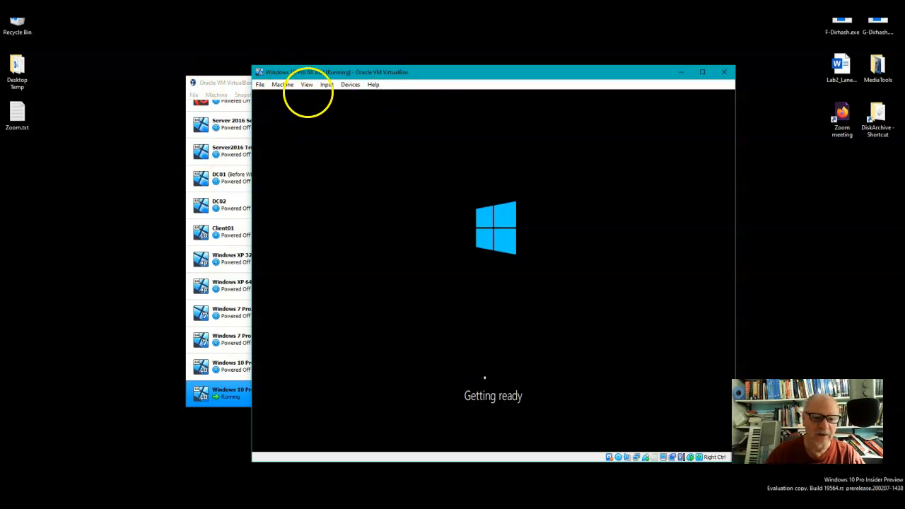
left_click(285, 86)
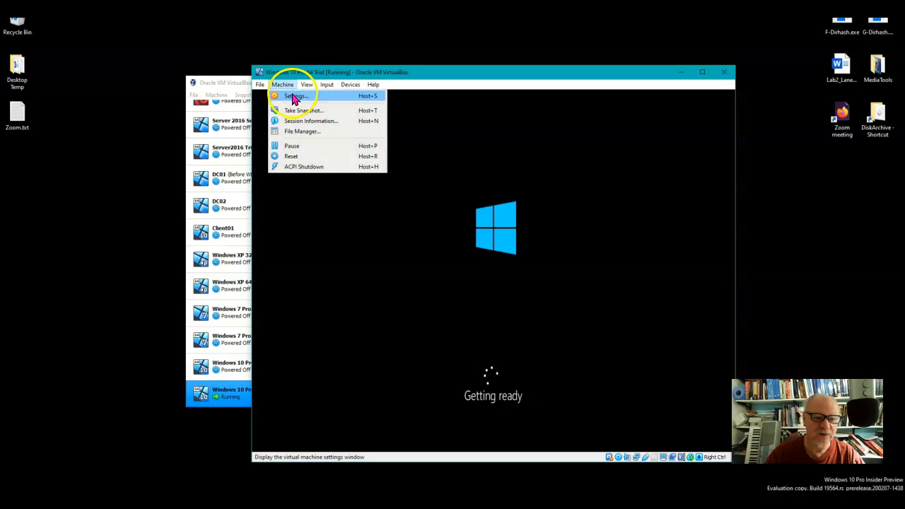
left_click(294, 97)
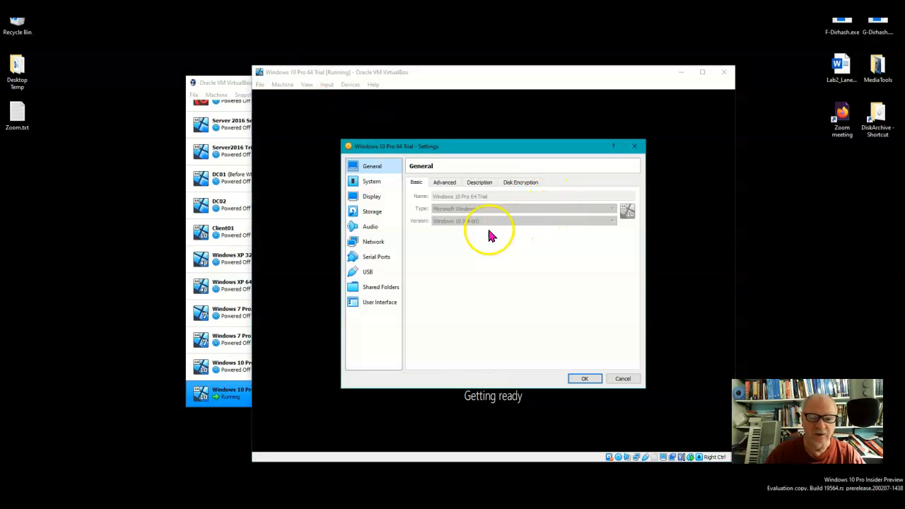
left_click(378, 244)
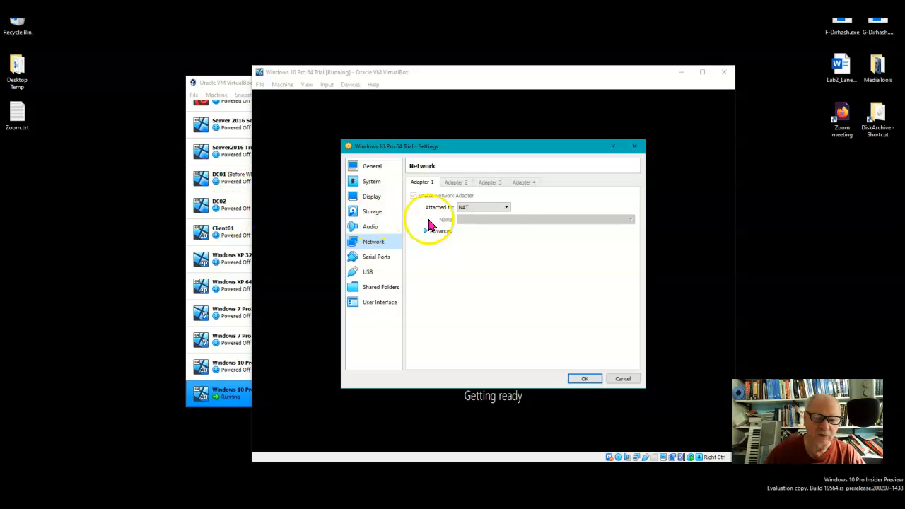
left_click(506, 209)
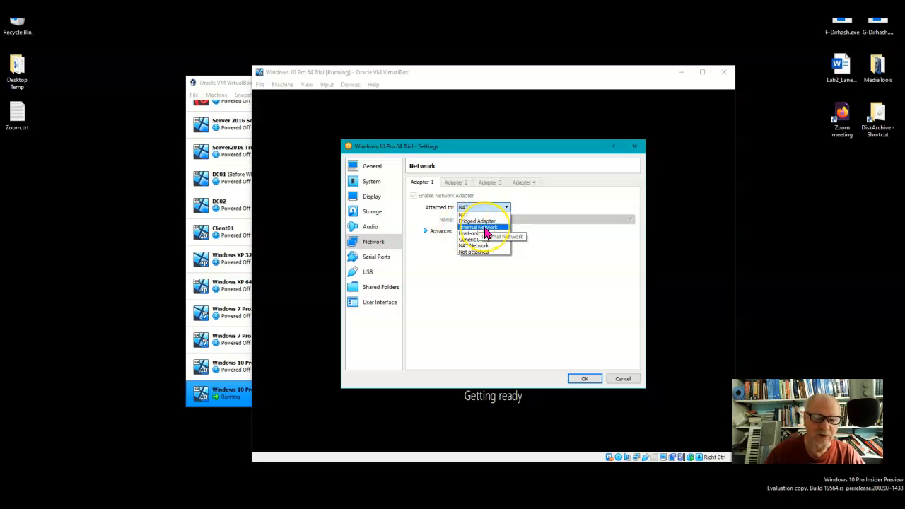
left_click(465, 215)
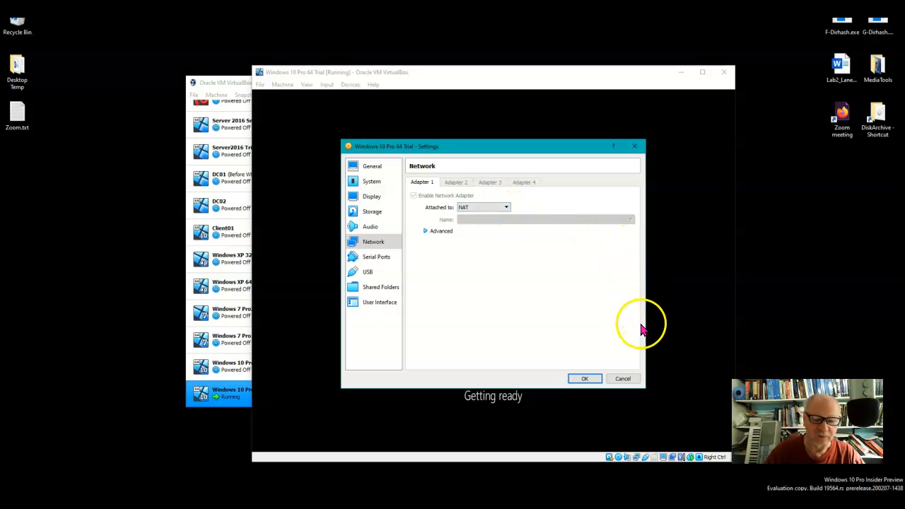
left_click(585, 379)
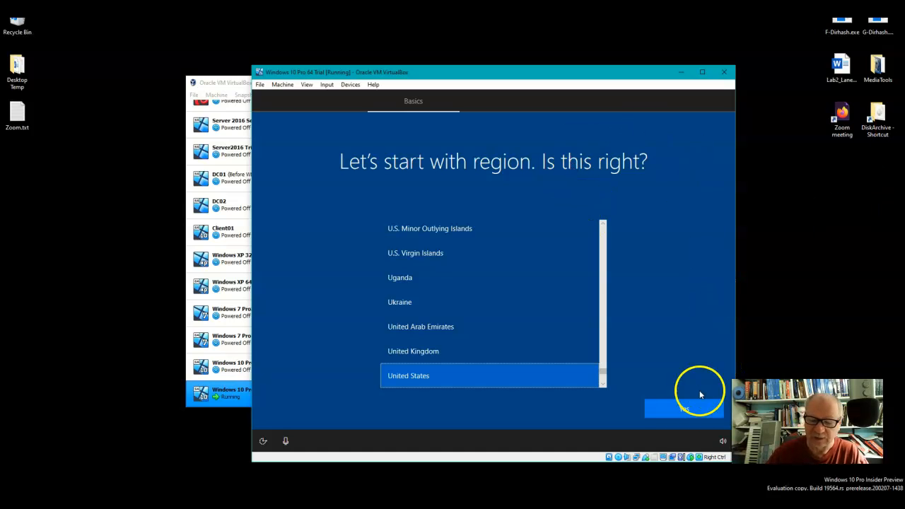
Accept United States as the region and US as the keyboard layout, without adding a second layout
left_click(687, 417)
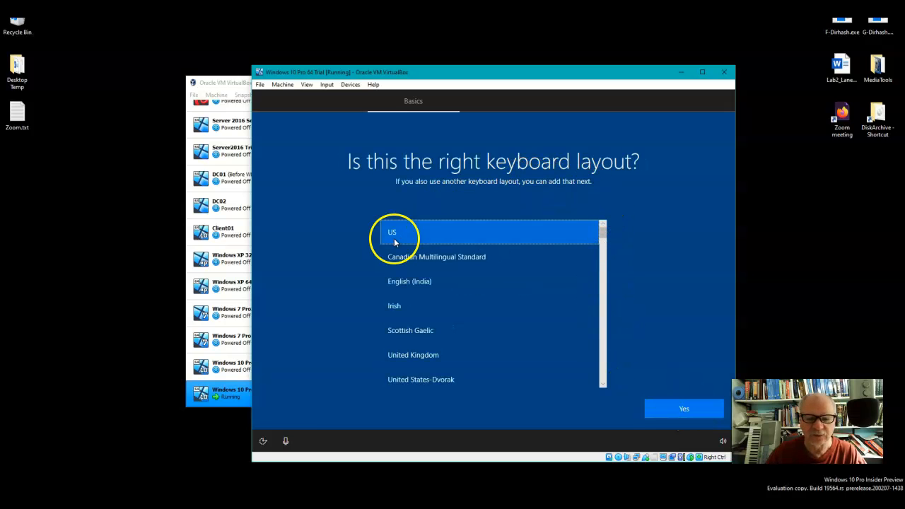
left_click(711, 413)
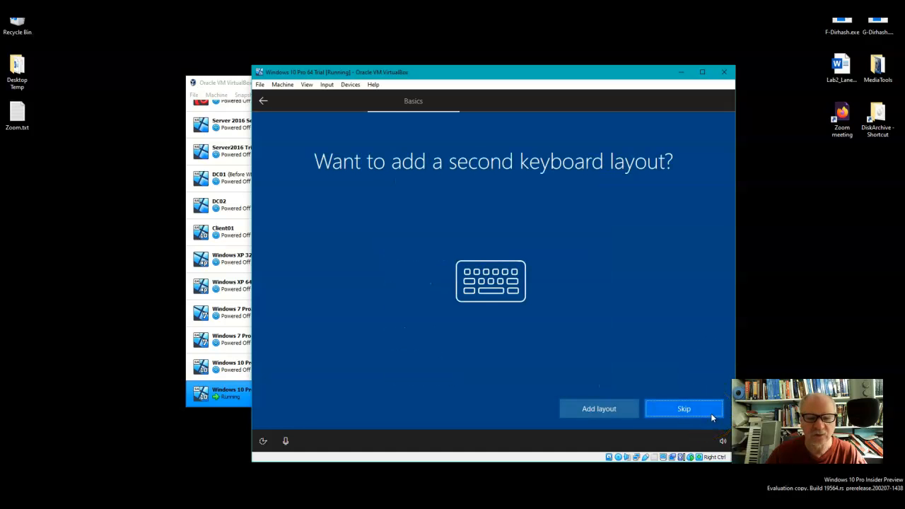
left_click(696, 412)
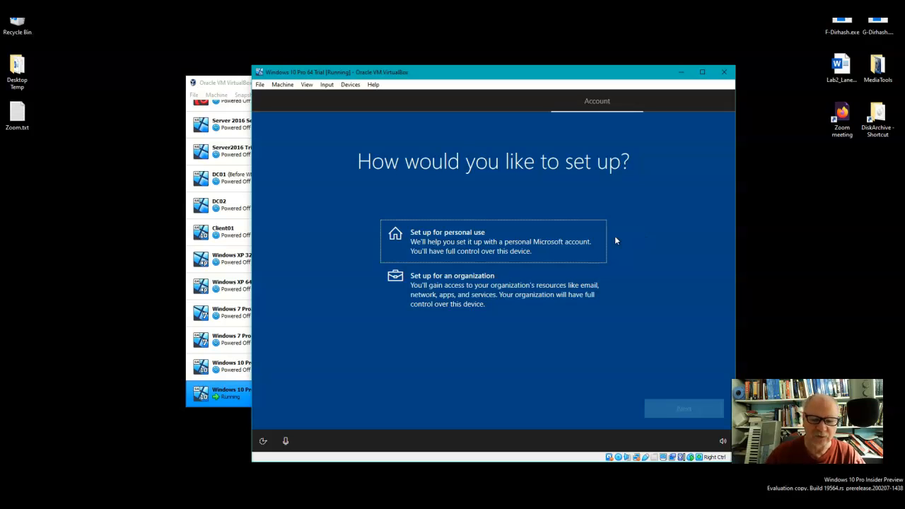
Set up the device for personal use with an offline account and the limited experience
left_click(538, 241)
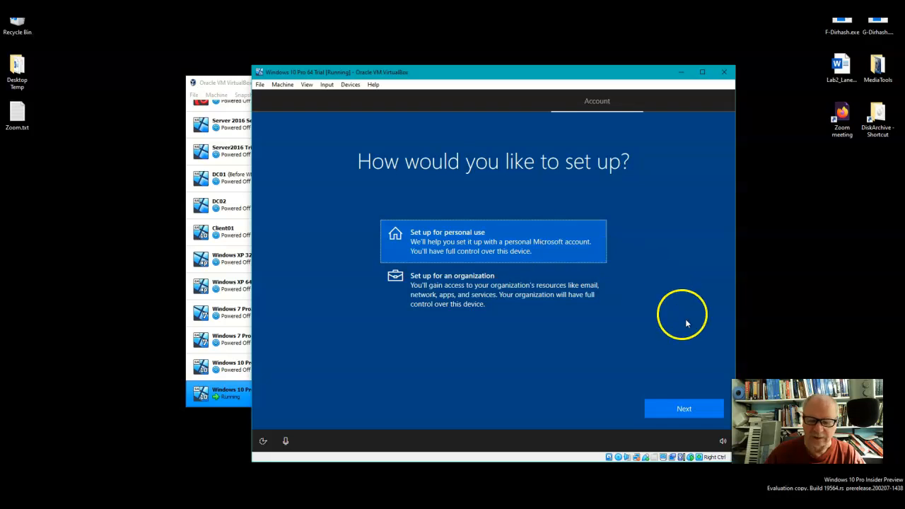
left_click(695, 410)
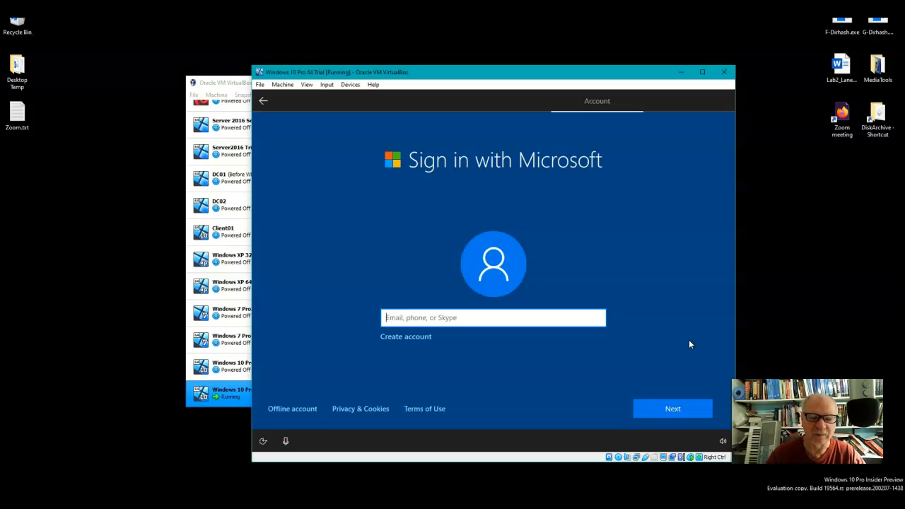
left_click(283, 409)
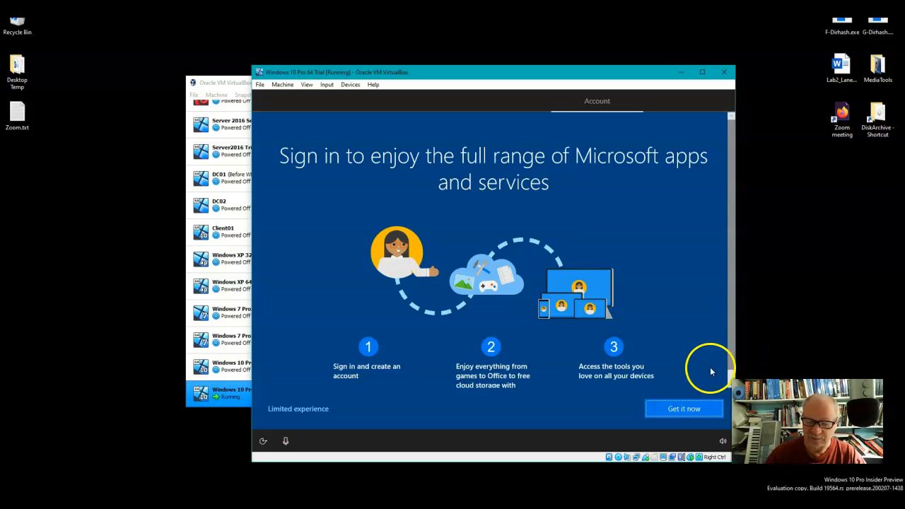
left_click(320, 411)
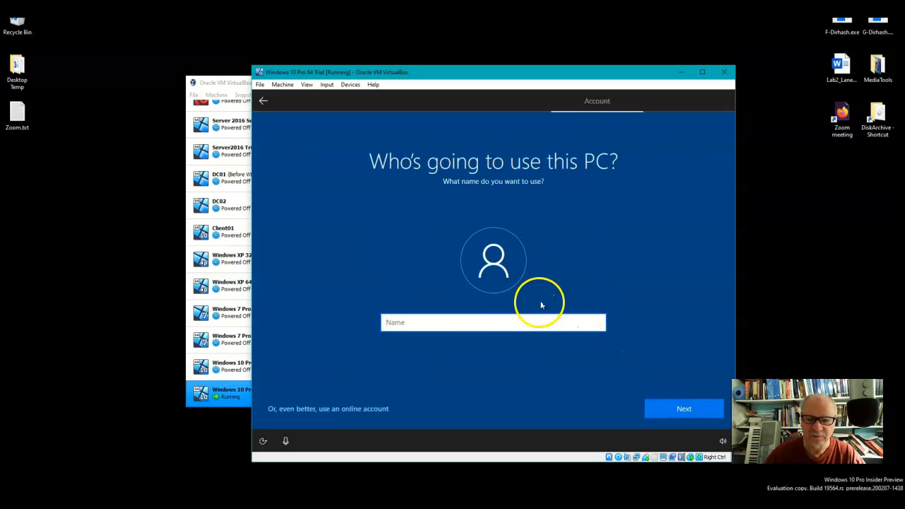
Enter the user's name for the local account, then create and confirm the account password
type("Roger")
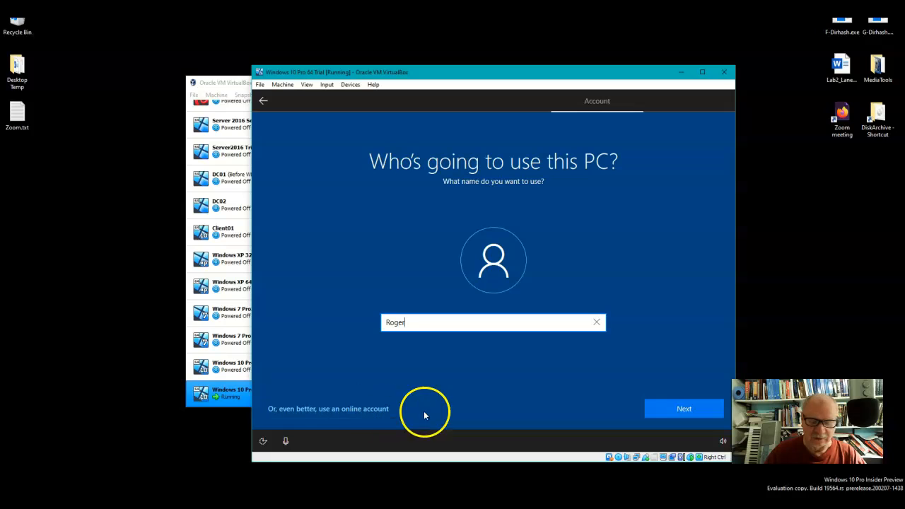
left_click(659, 410)
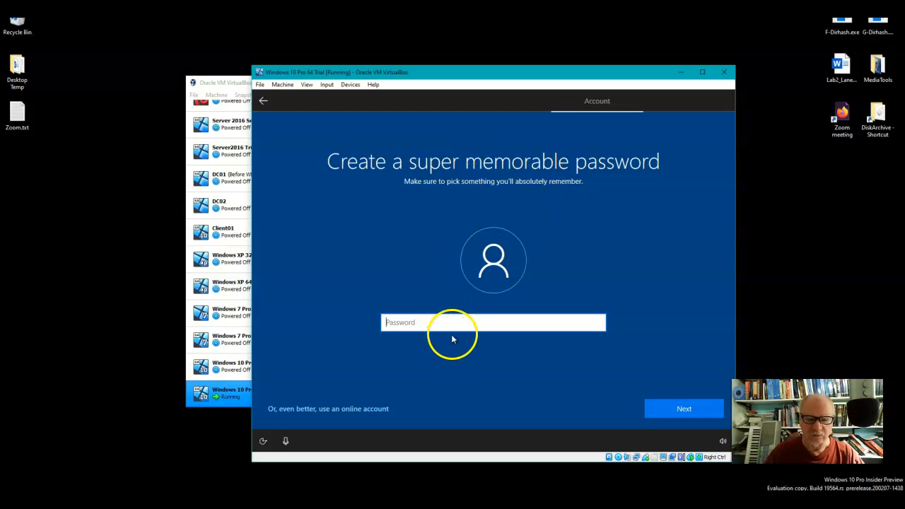
type("Passwor")
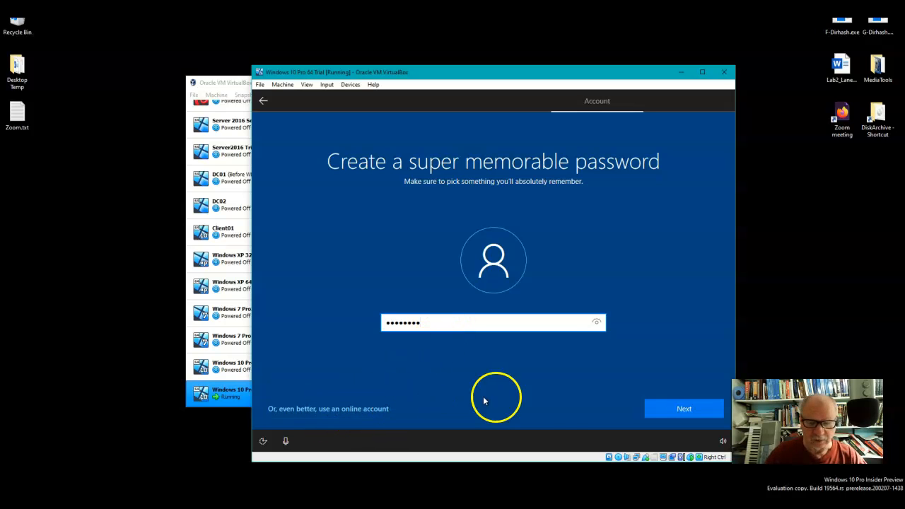
left_click(673, 409)
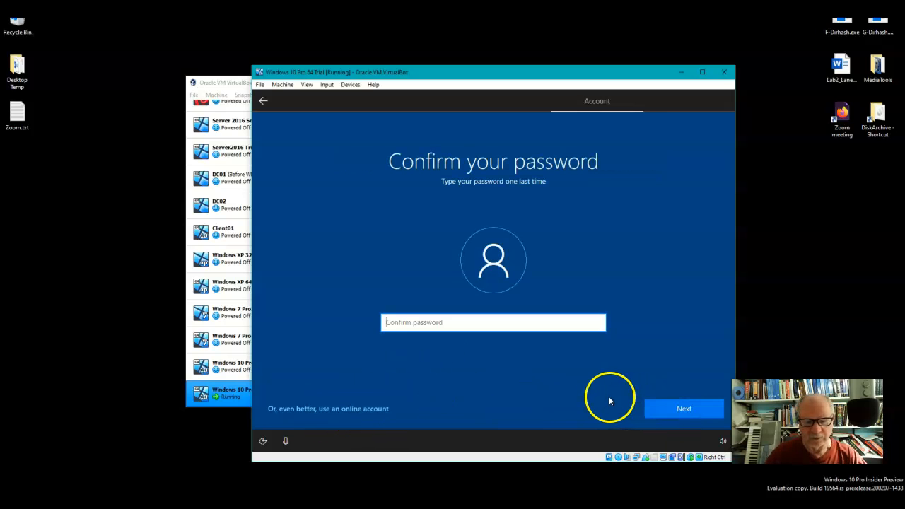
left_click(463, 324)
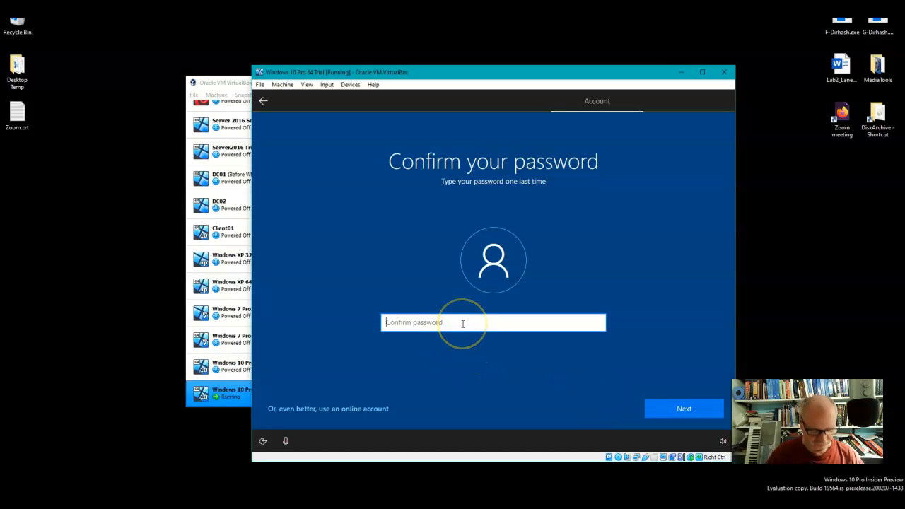
type("••••••••")
key("Return")
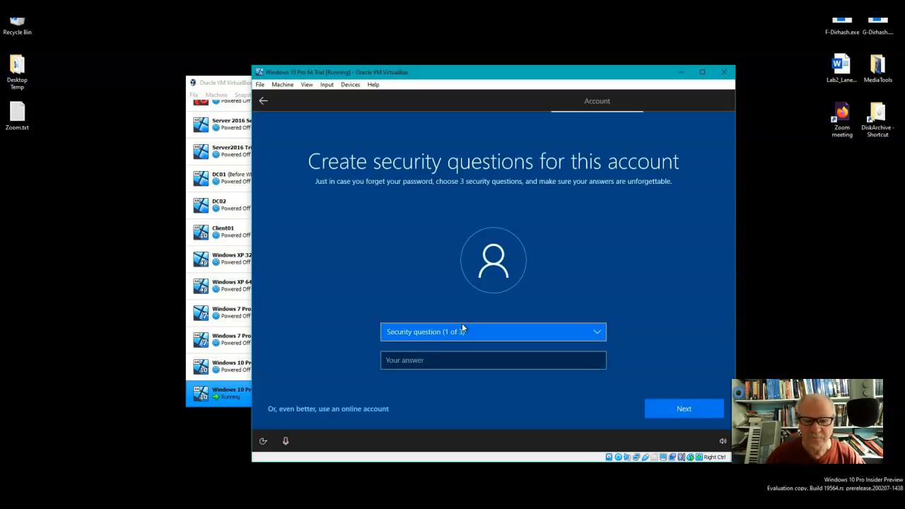
Choose "What was your first pet's name?" as the first security question and enter its answer
left_click(601, 333)
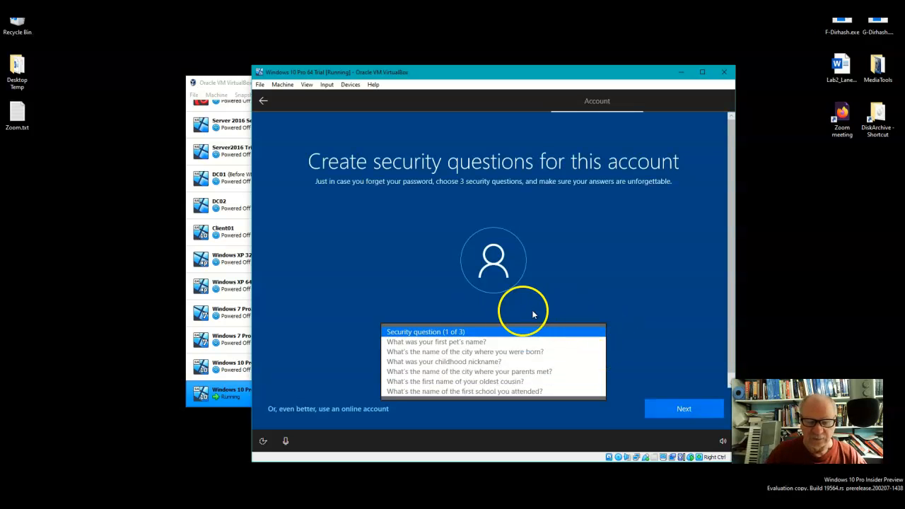
left_click(484, 342)
left_click(469, 363)
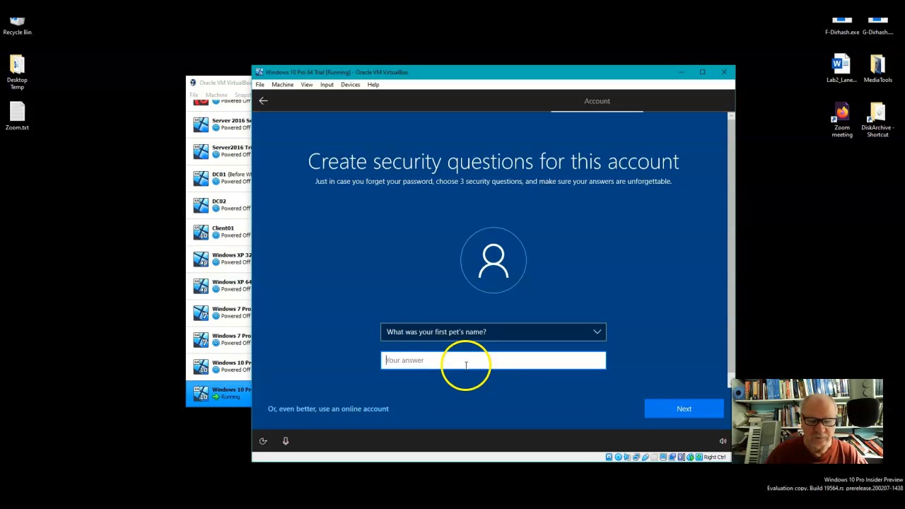
type("Rover")
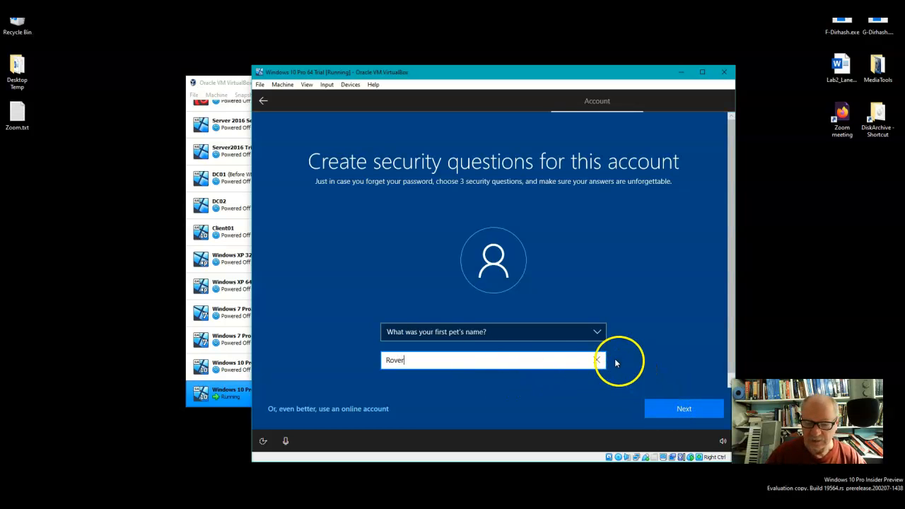
left_click(662, 407)
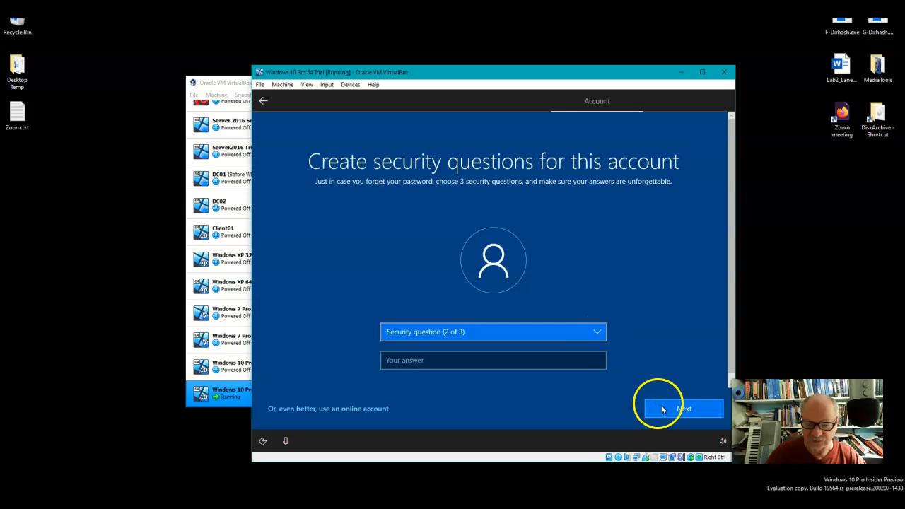
Choose "What's the name of the city where you were born?" as the second security question and enter its answer
left_click(538, 331)
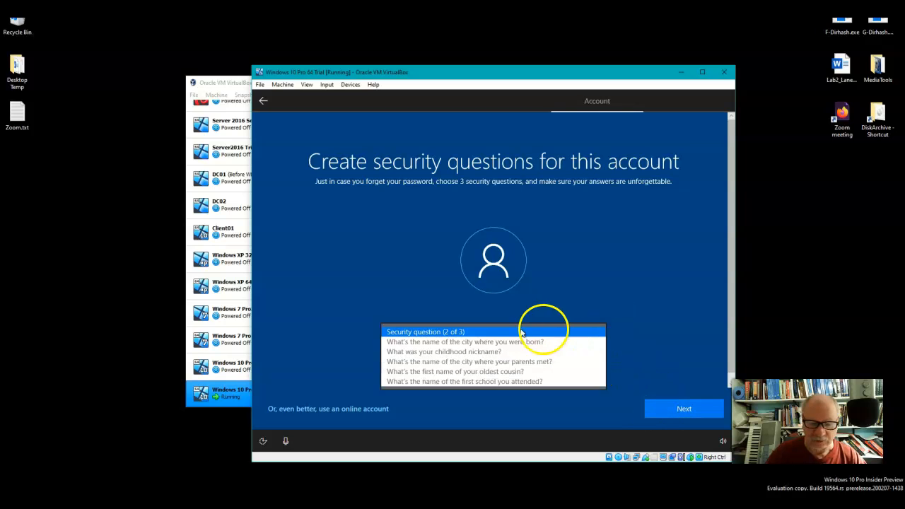
left_click(479, 342)
left_click(441, 361)
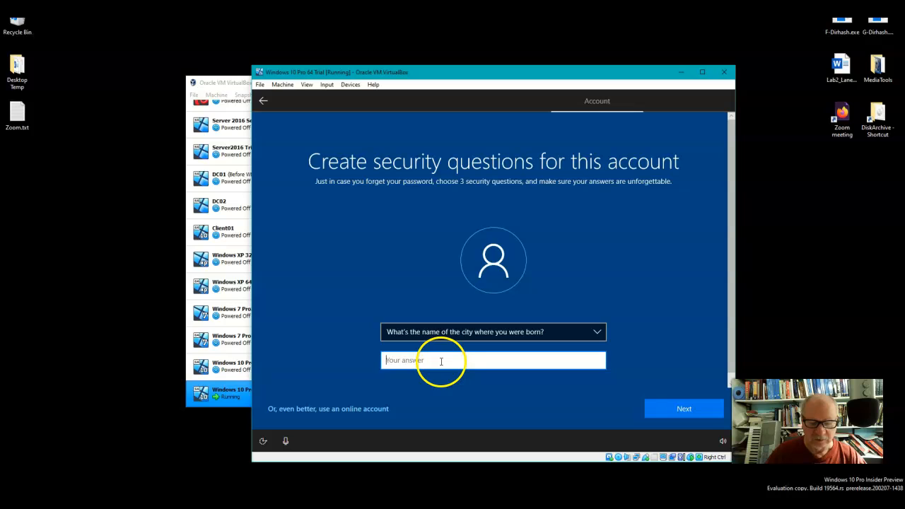
type("Chicago")
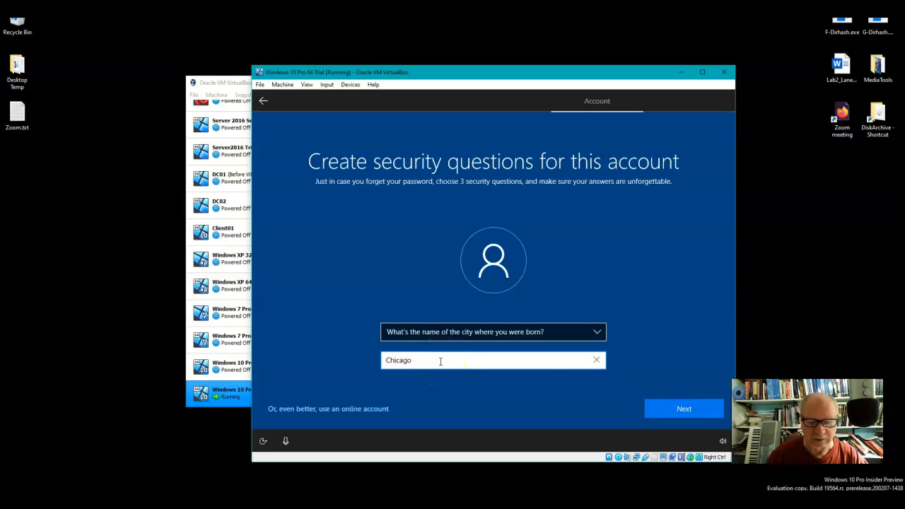
left_click(681, 409)
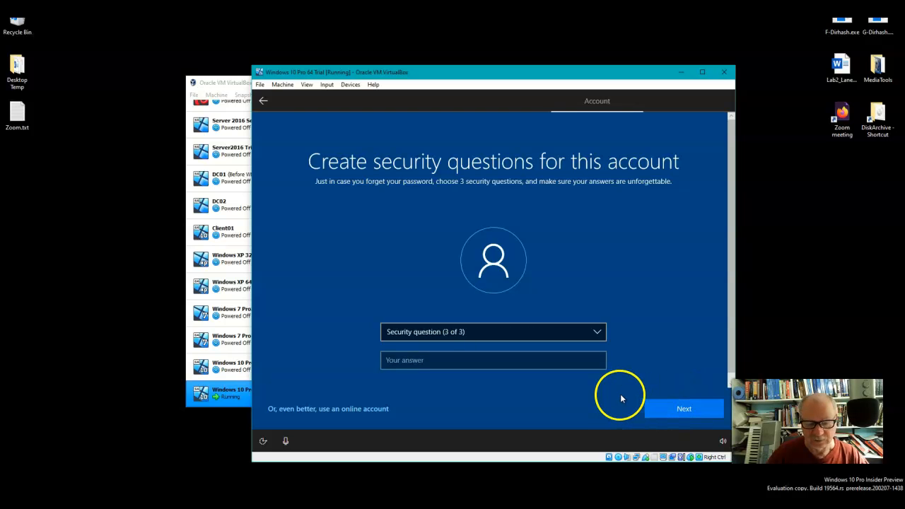
Choose "What was your childhood nickname?" as the third security question and enter its answer
left_click(601, 337)
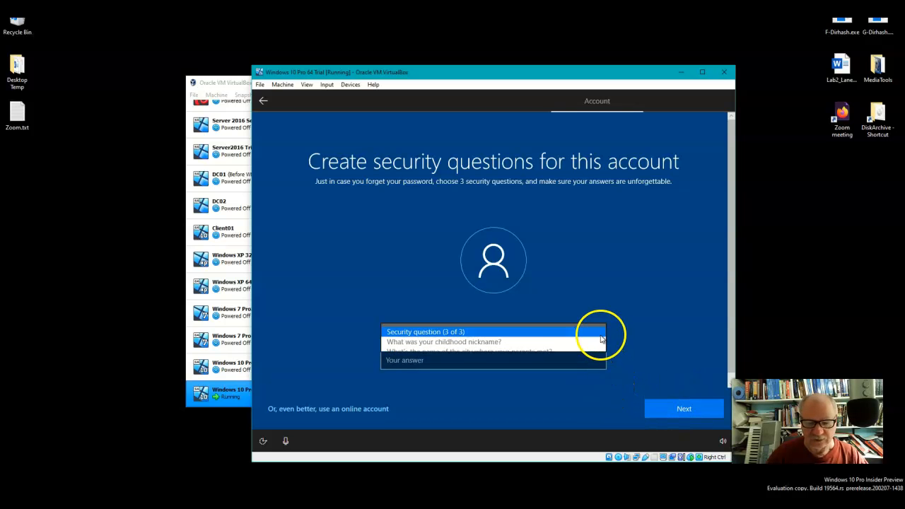
left_click(486, 343)
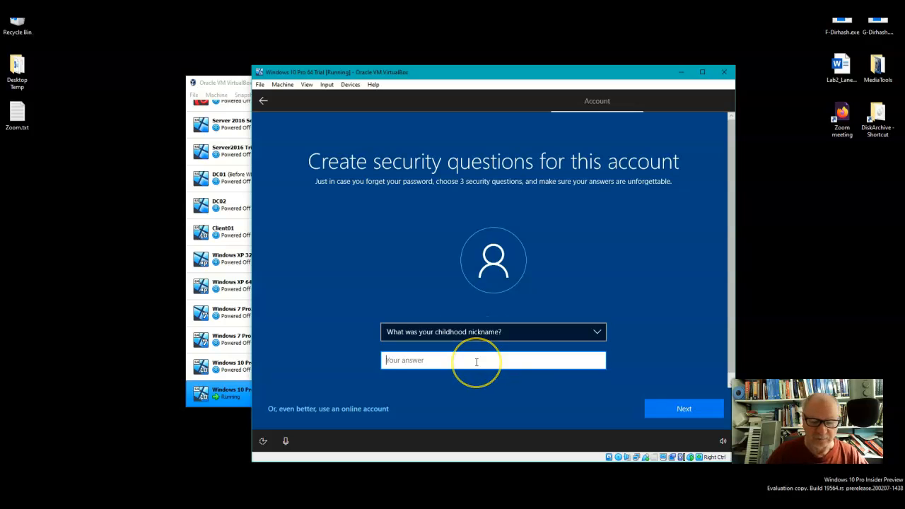
type("Ace")
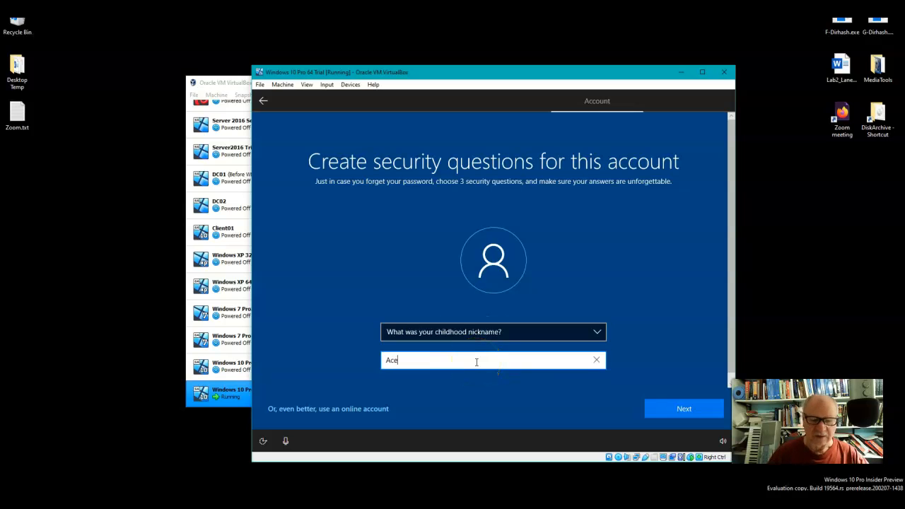
left_click(694, 409)
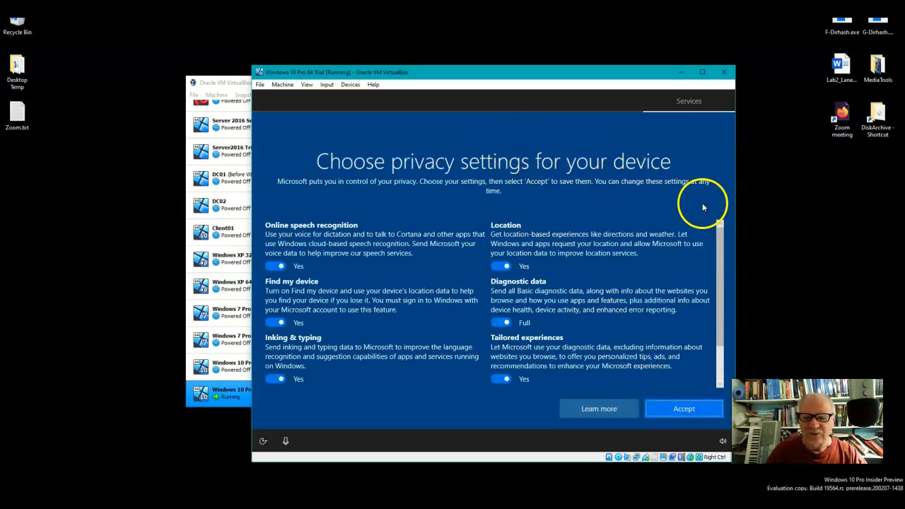
Turn off Online speech recognition, Find my device, Inking & typing, and Advertising ID in the device's privacy settings
mouse_move(722, 285)
left_mouse_down()
mouse_move(720, 293)
mouse_move(722, 269)
left_mouse_up()
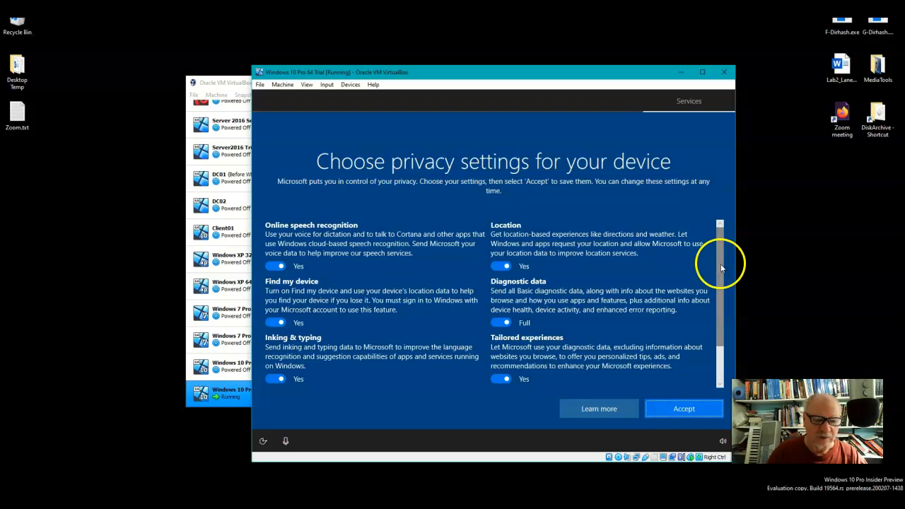
left_click(277, 267)
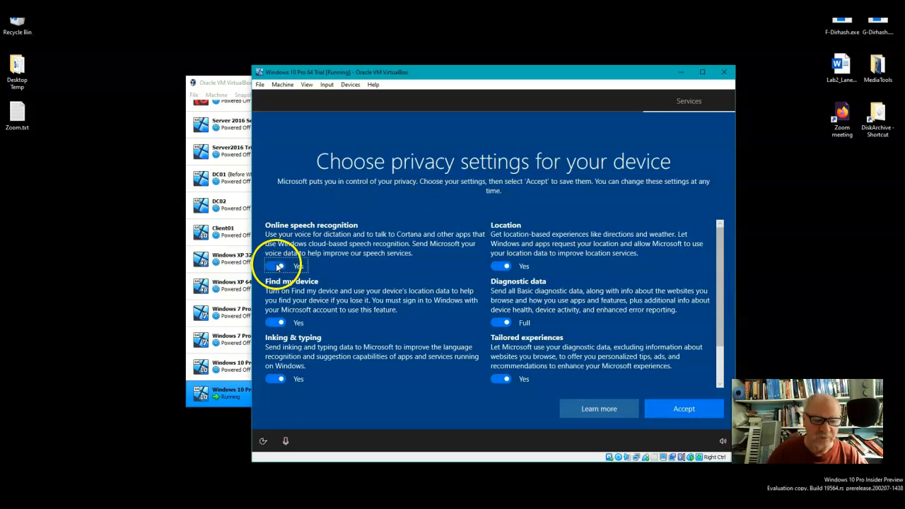
left_click(275, 333)
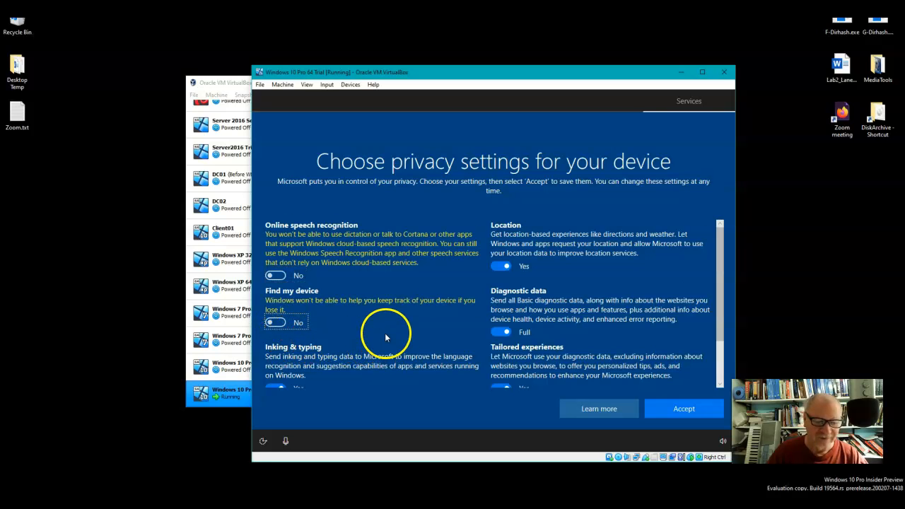
scroll(375, 340, "down", 1)
left_click(274, 337)
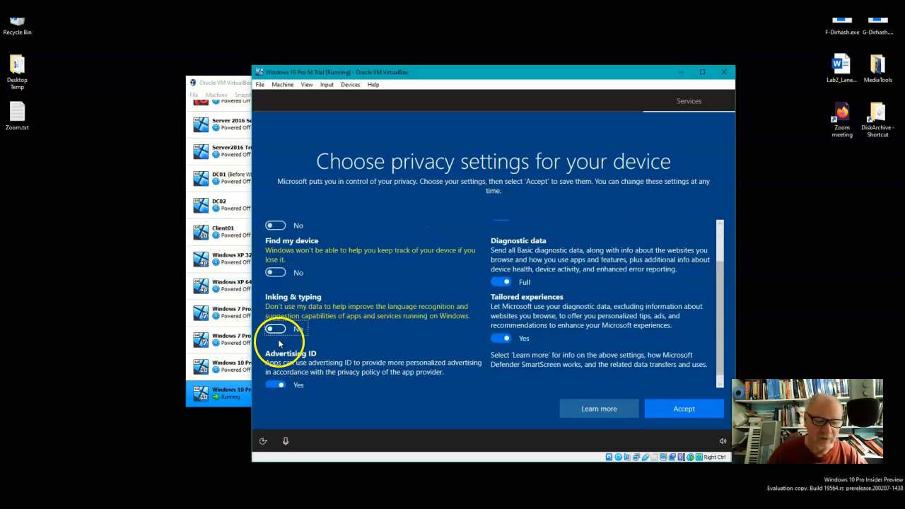
left_click(275, 386)
Turn off Location and Tailored experiences, set Diagnostic data to Basic, and accept the privacy settings
scroll(598, 307, "up", 1)
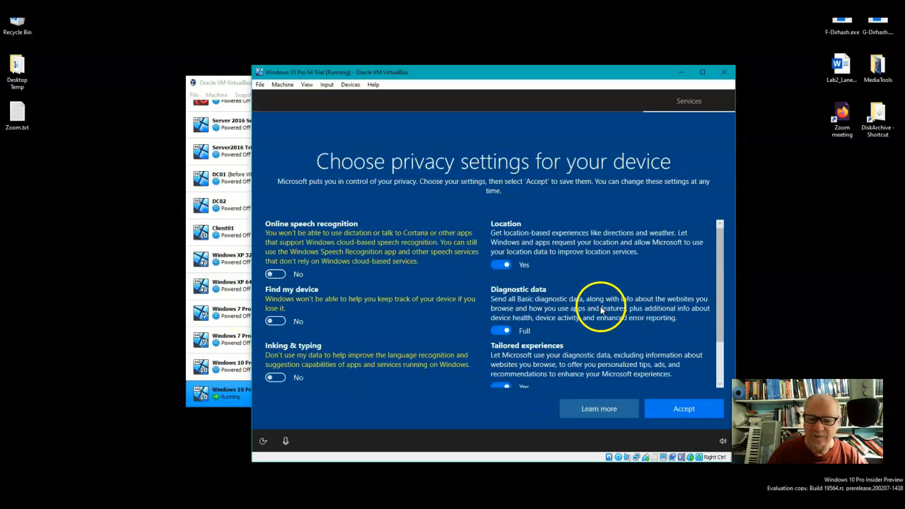
left_click(500, 266)
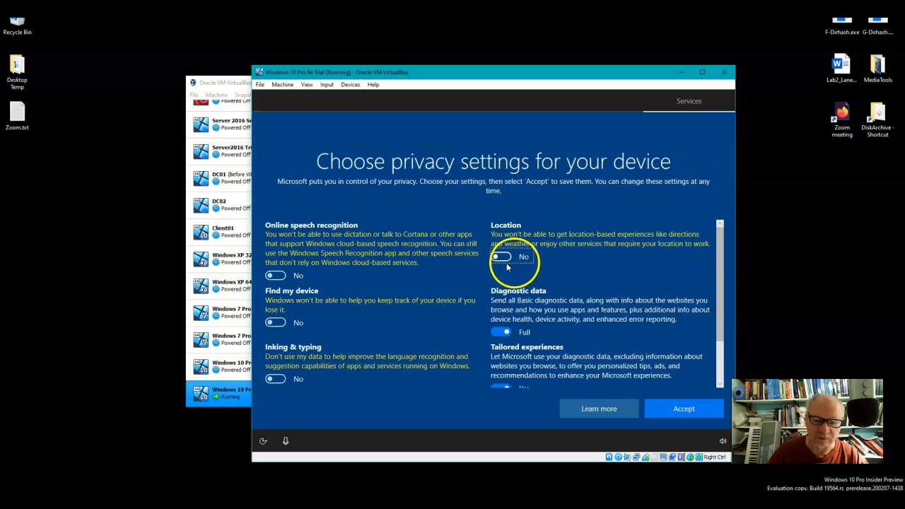
scroll(573, 273, "down", 1)
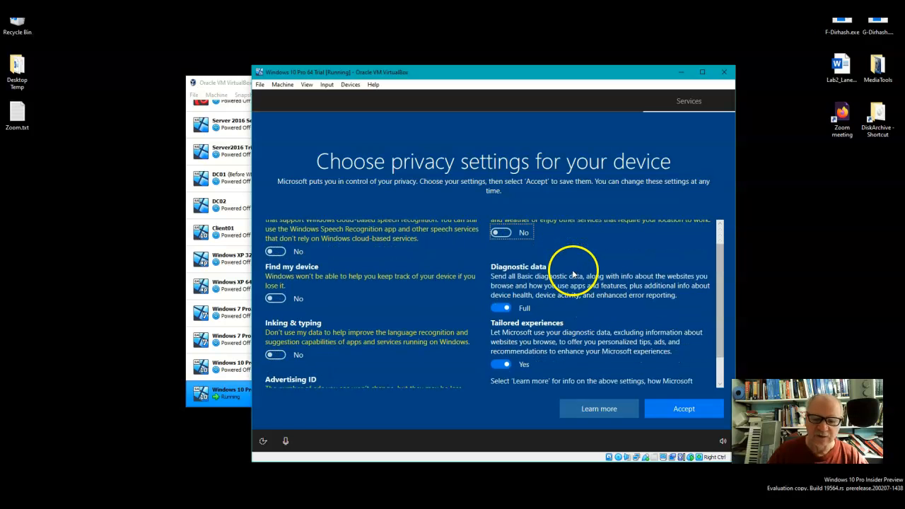
left_click(500, 307)
scroll(605, 297, "down", 2)
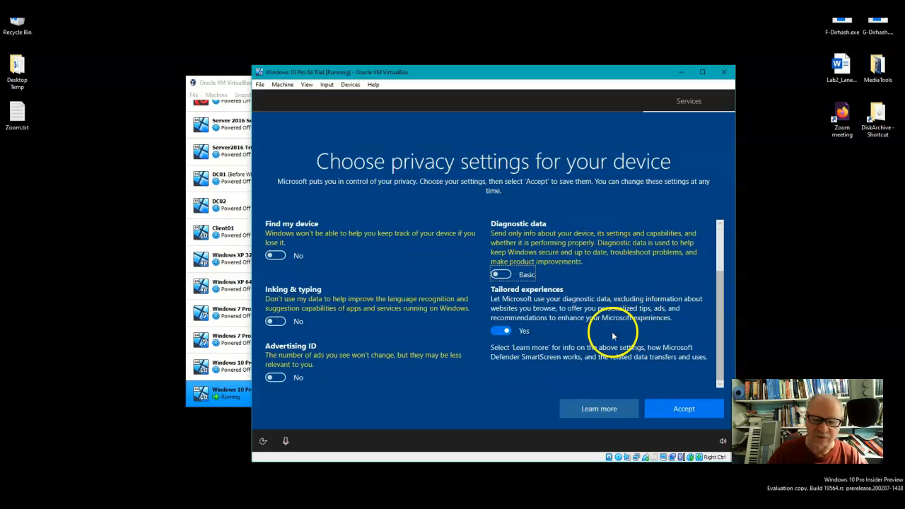
left_click(502, 331)
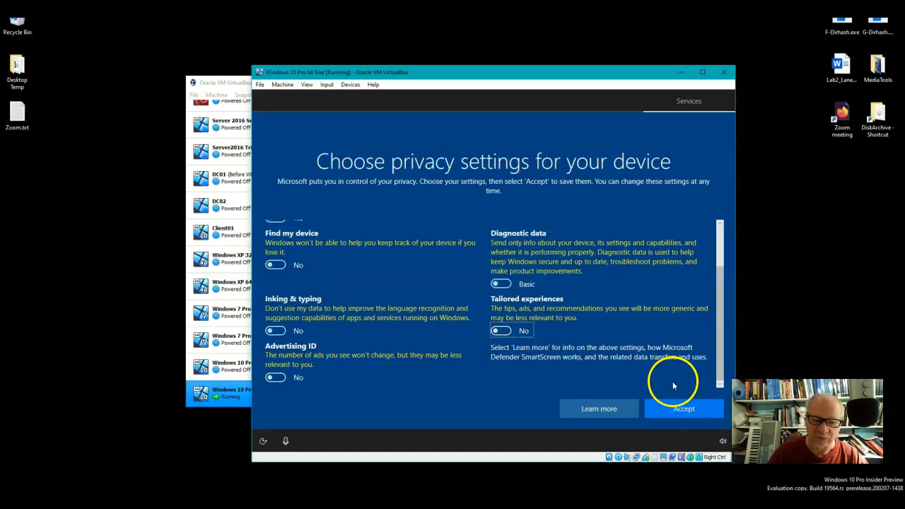
left_click(686, 412)
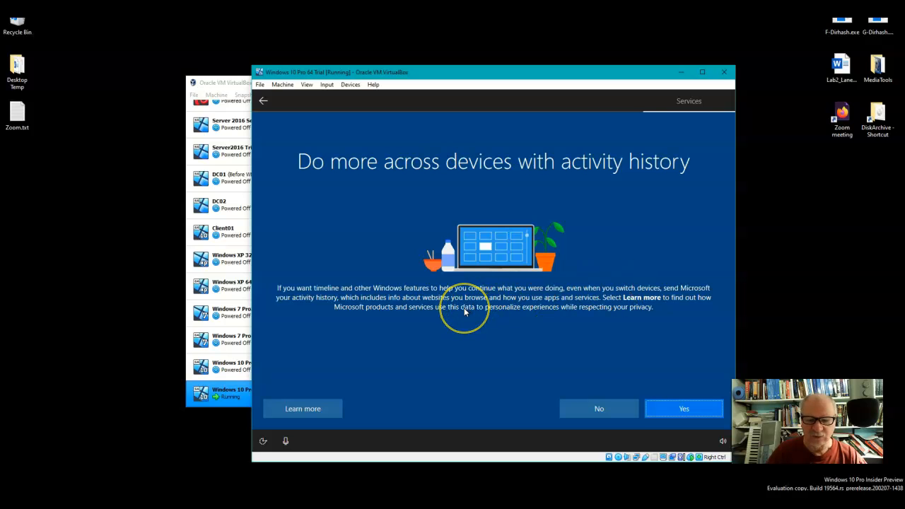
Decline sending activity history to Microsoft and accept Cortana's access to personal information
left_click(614, 413)
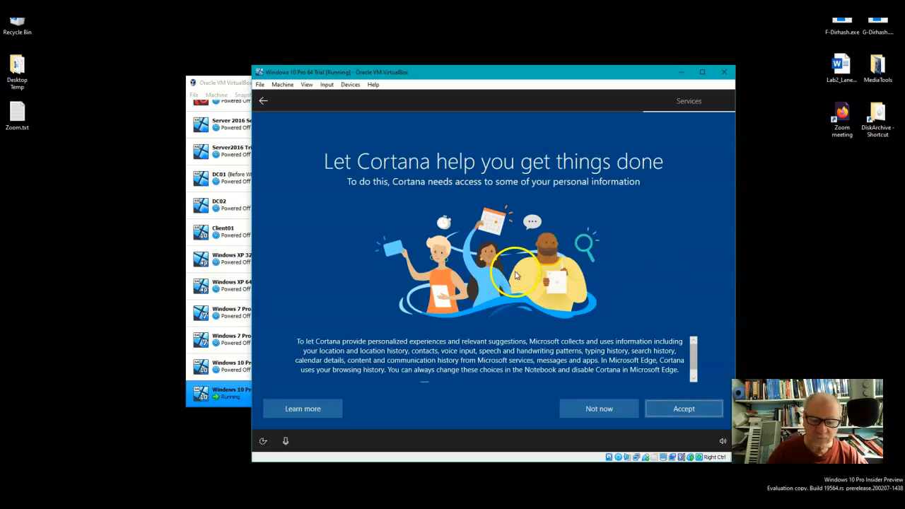
left_click(696, 410)
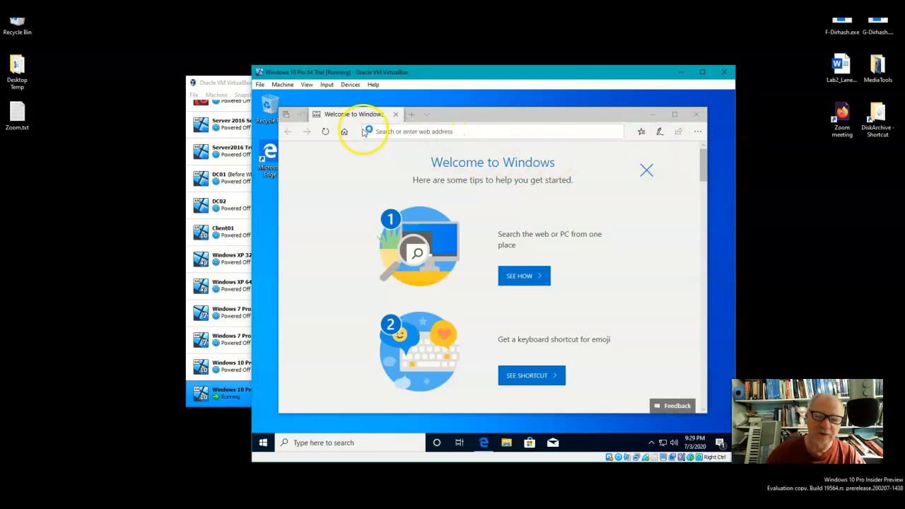
Close the Welcome to Windows browser window and take a snapshot of the virtual machine named "Before Aadding test user"
left_click(698, 115)
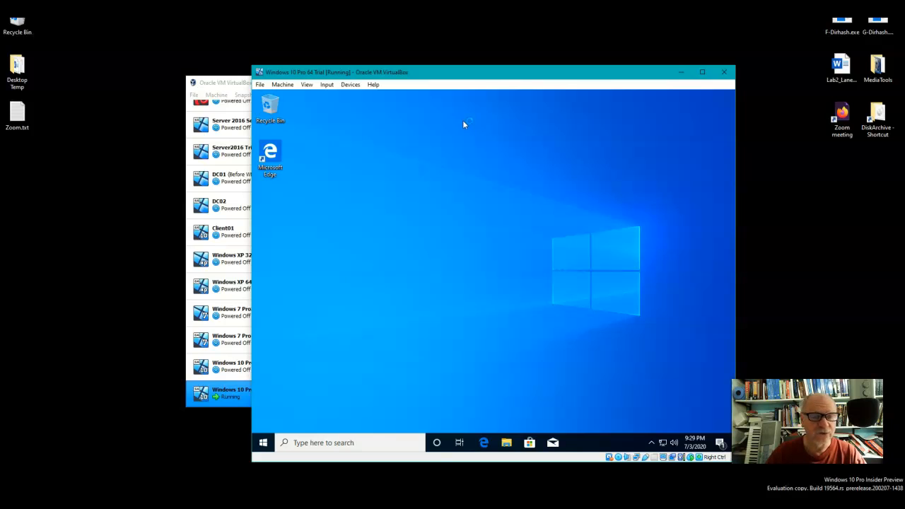
left_click(283, 85)
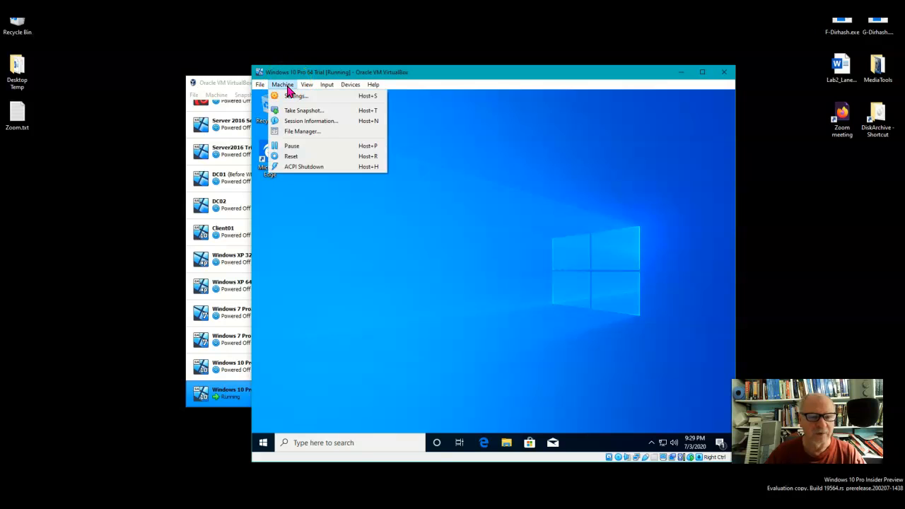
left_click(304, 110)
left_click_drag(453, 215, 397, 217)
type("Before Aadding test user")
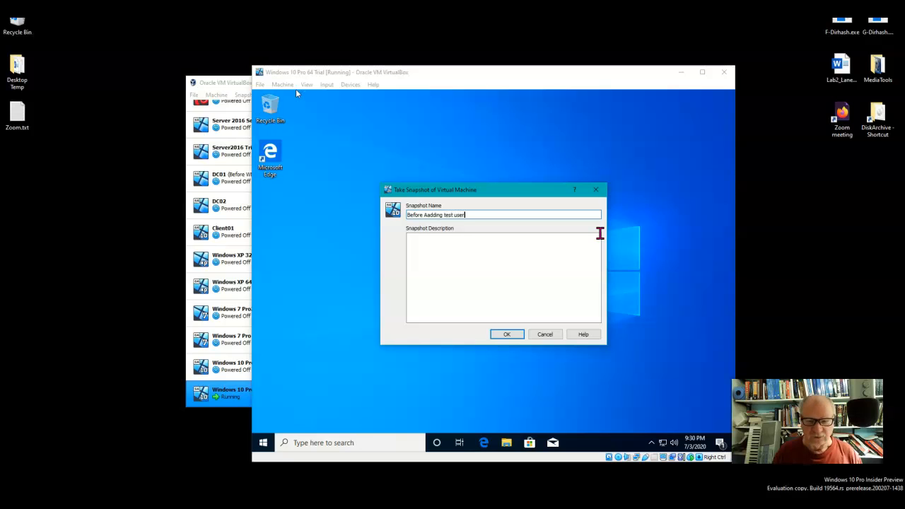
left_click(520, 334)
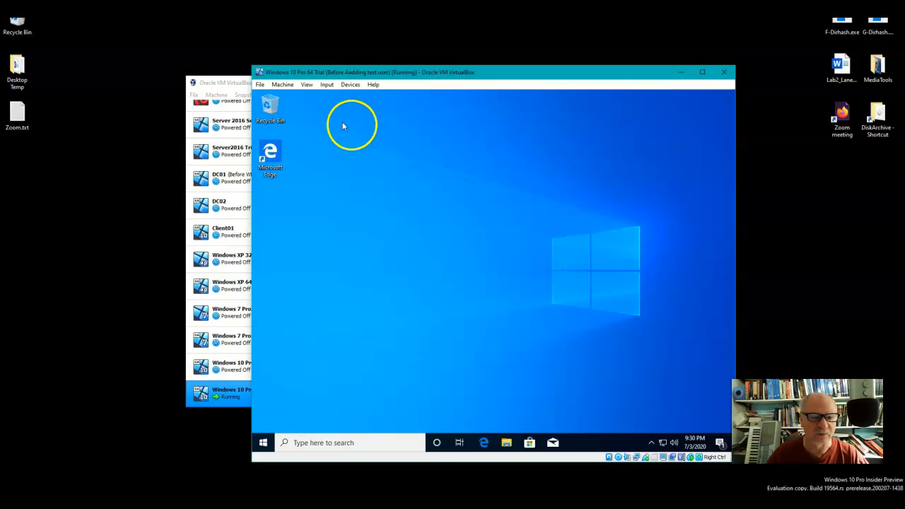
left_click(281, 85)
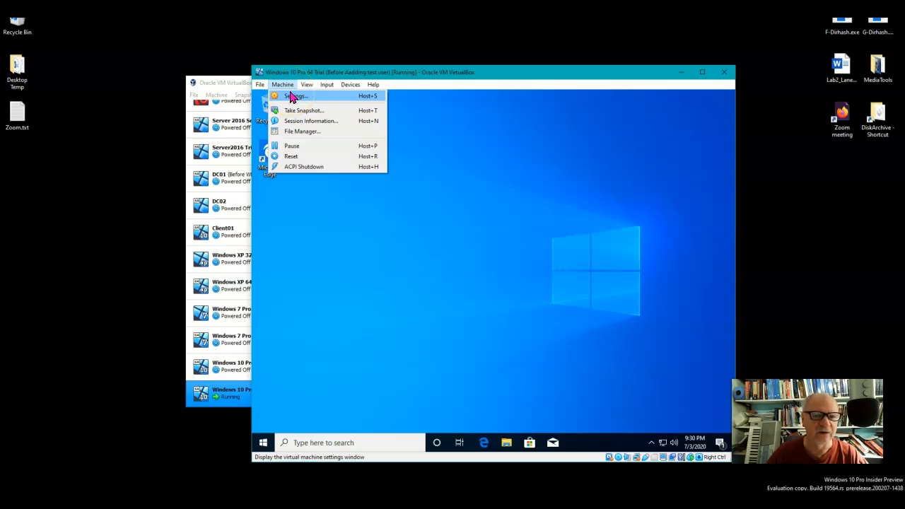
left_click(408, 211)
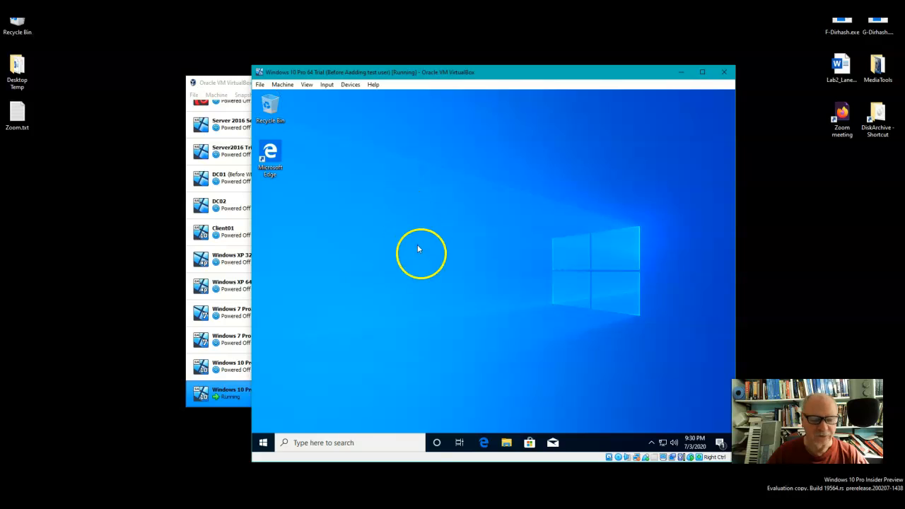
Shut down Windows 10 inside the virtual machine
left_click(265, 444)
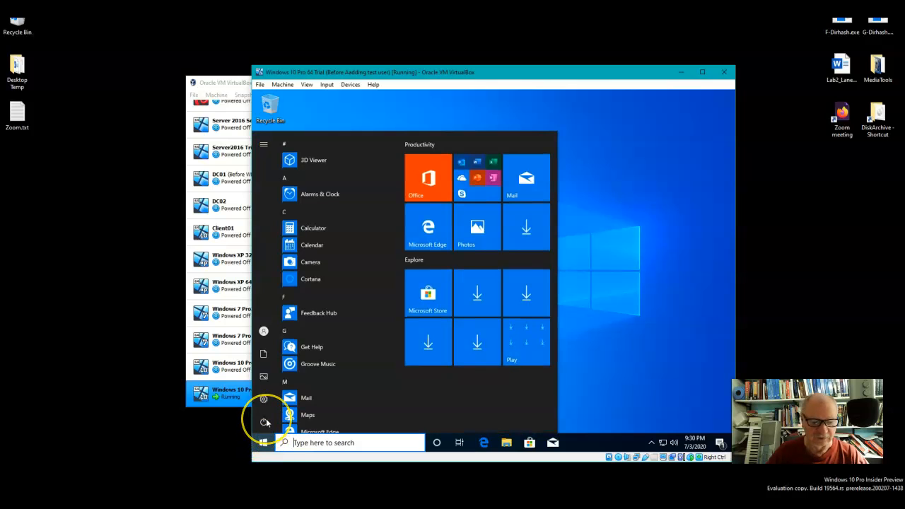
left_click(265, 423)
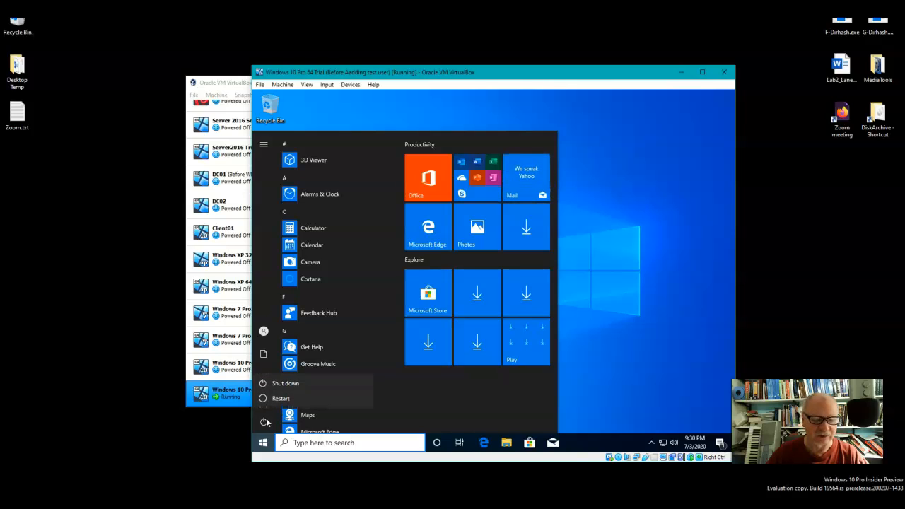
left_click(287, 383)
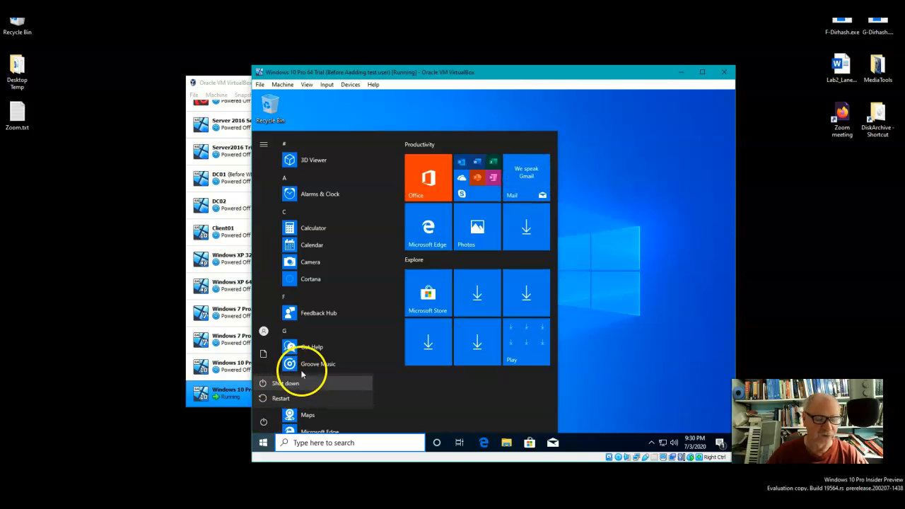
left_click(301, 387)
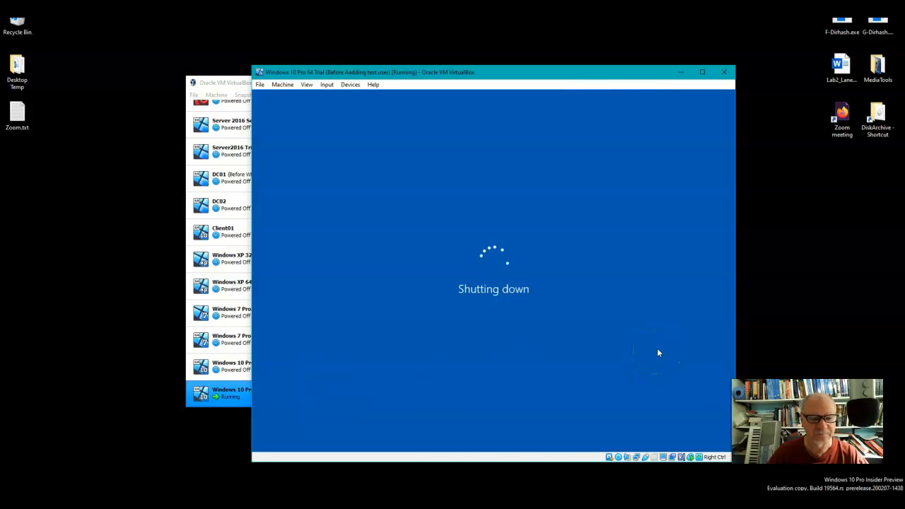